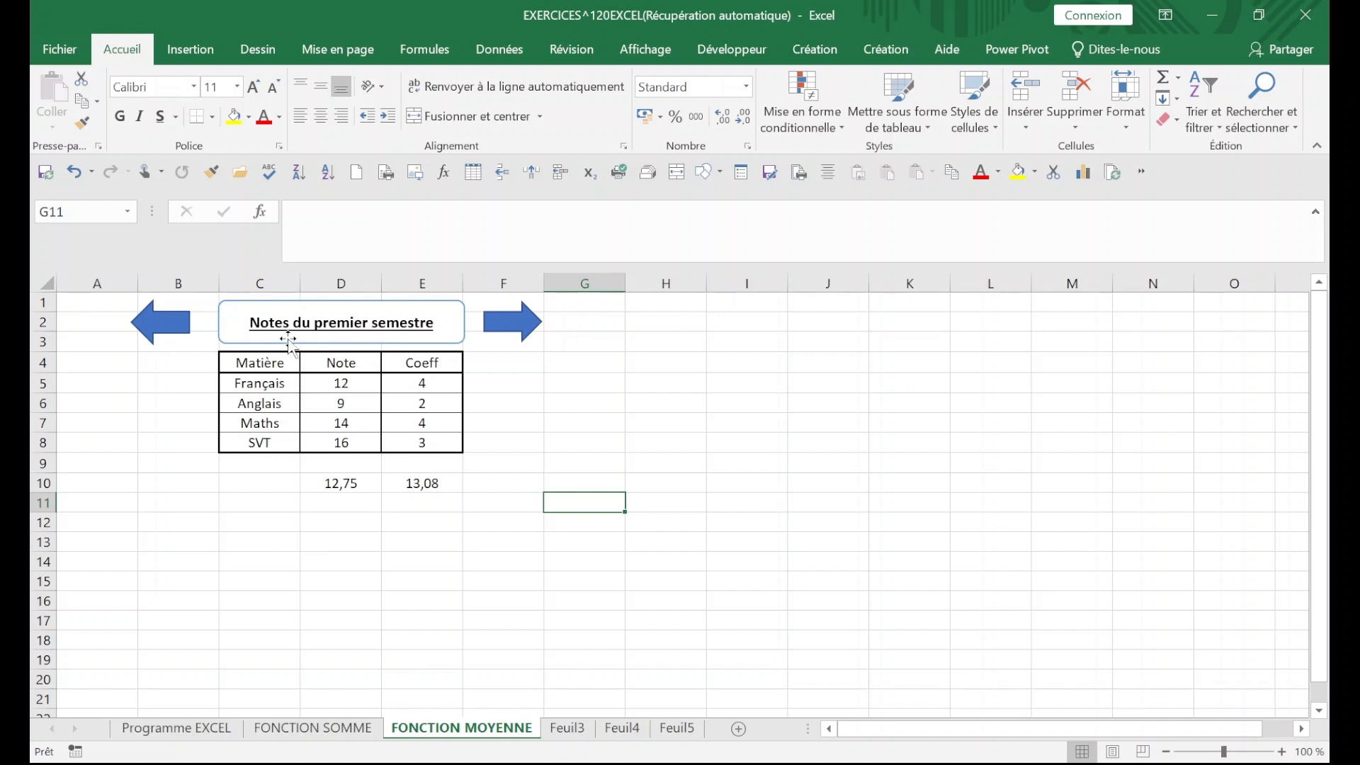
Enter =MAX(D5:D8) in cell D13 to find the highest Note.
click(347, 543)
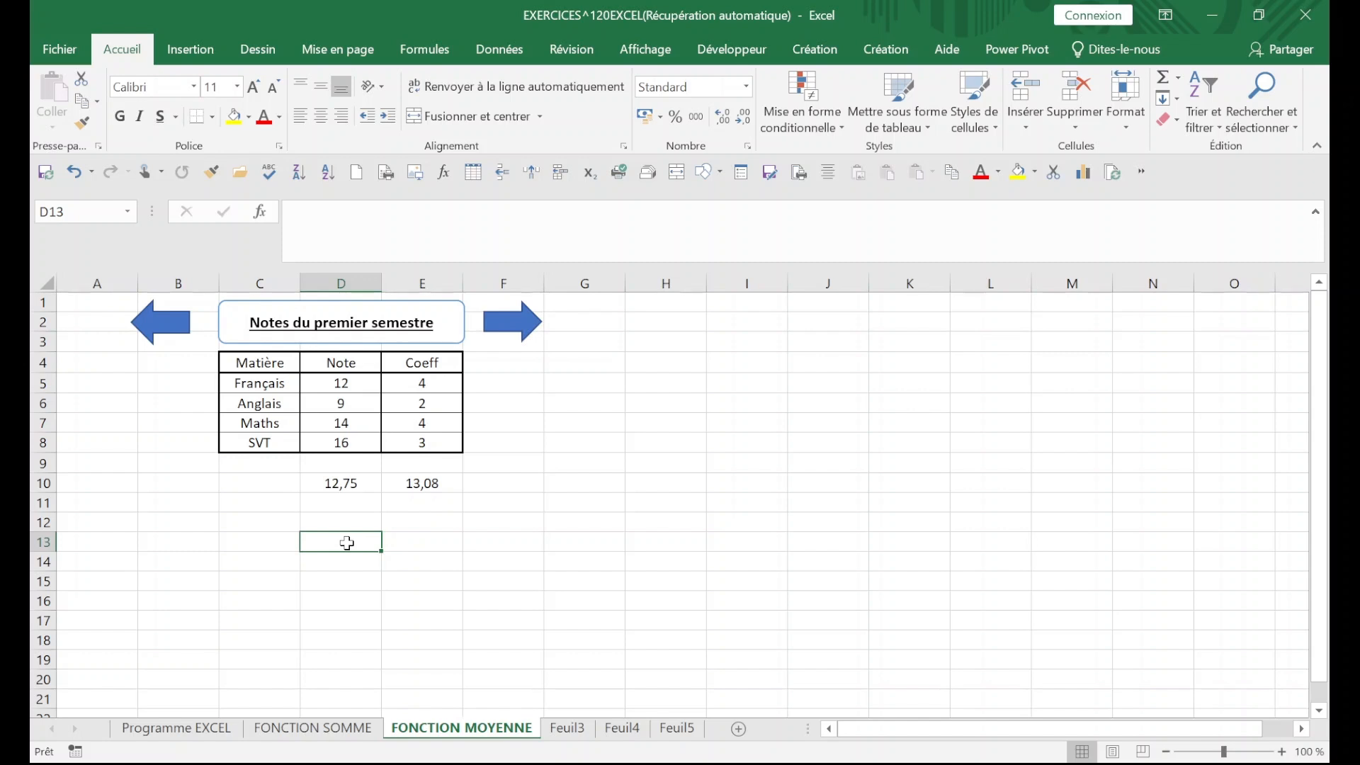
text(=)
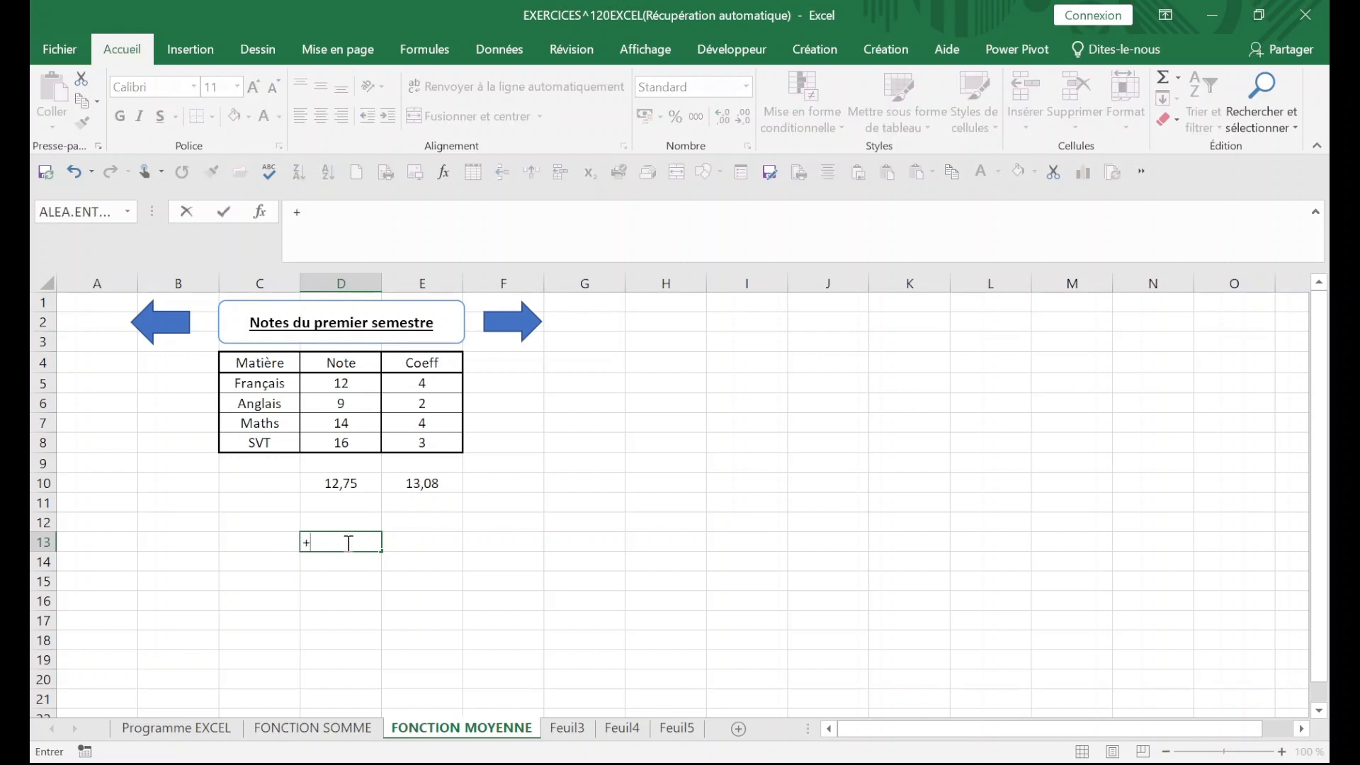
key(BackSpace)
text(=MAX()
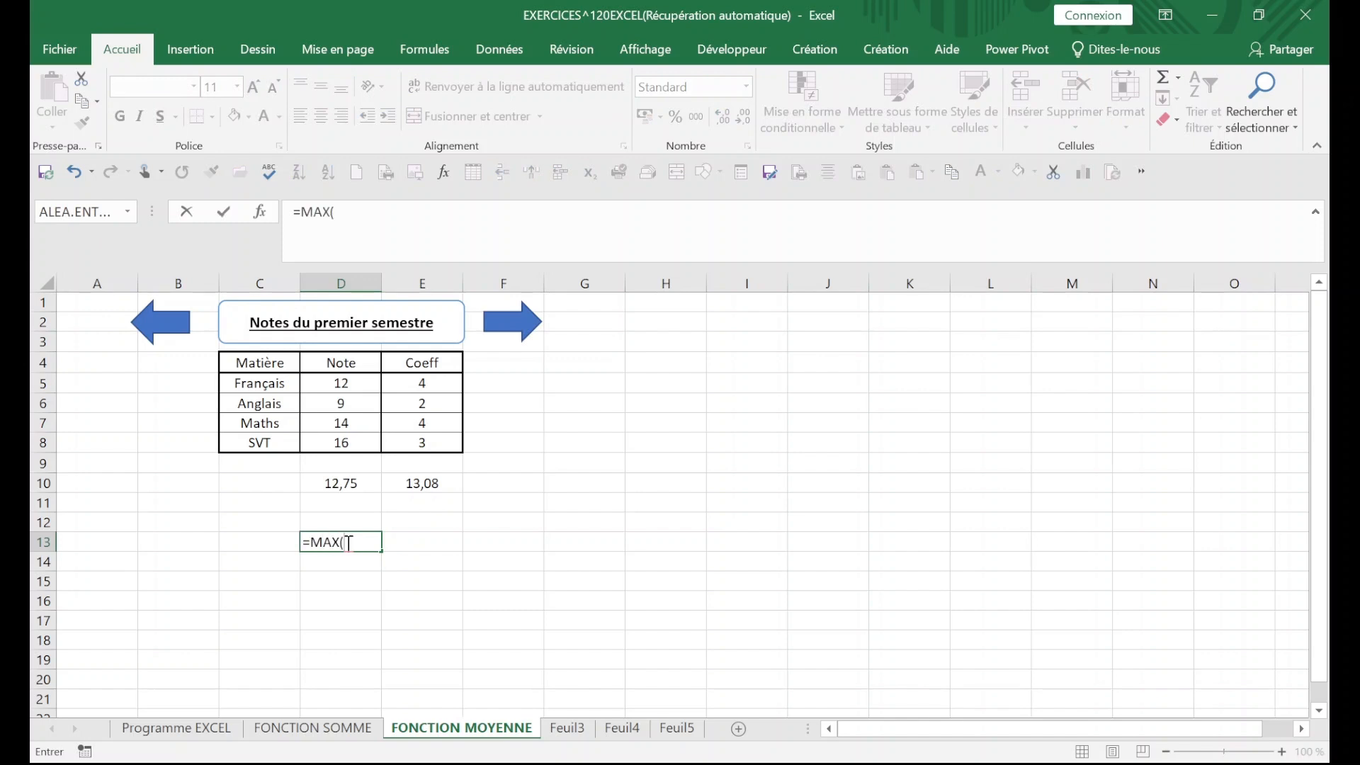
click(346, 382)
drag(346, 383, 345, 441)
text())
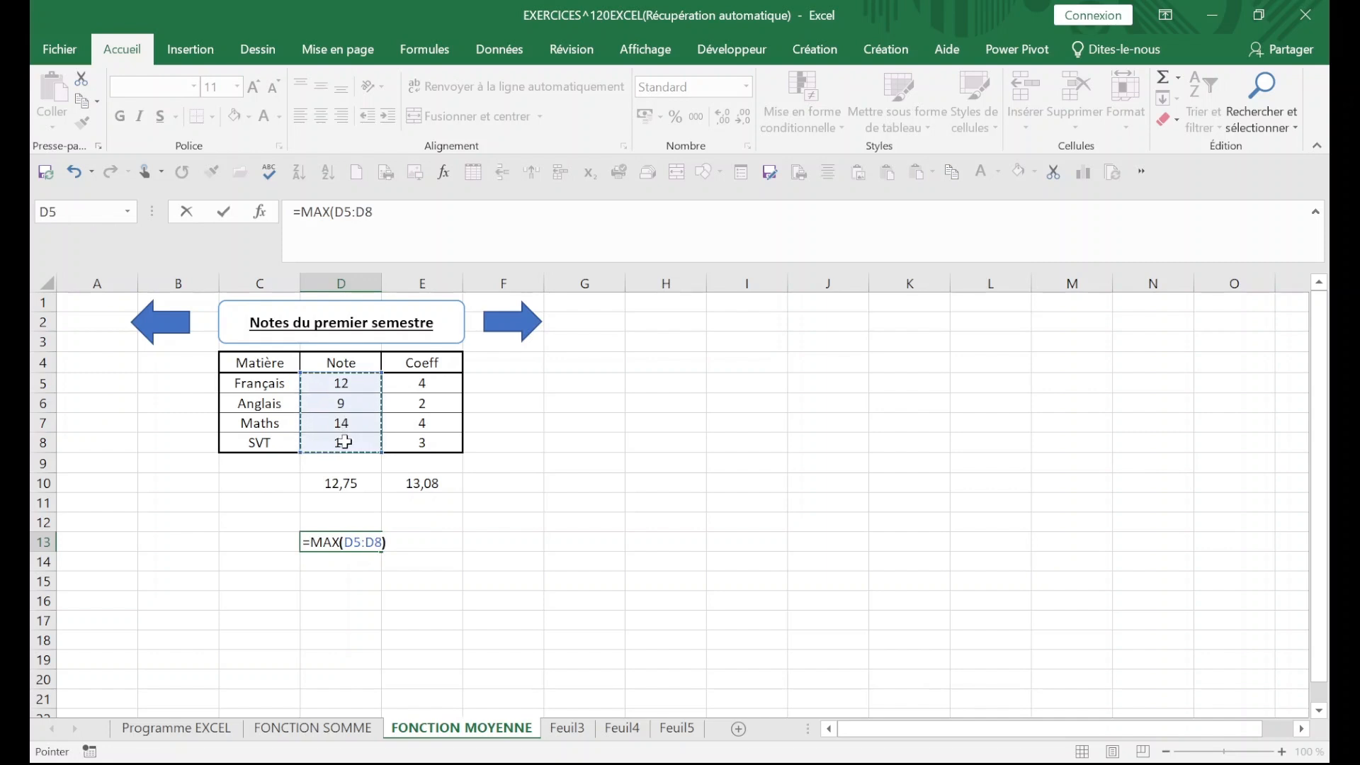
key(Return)
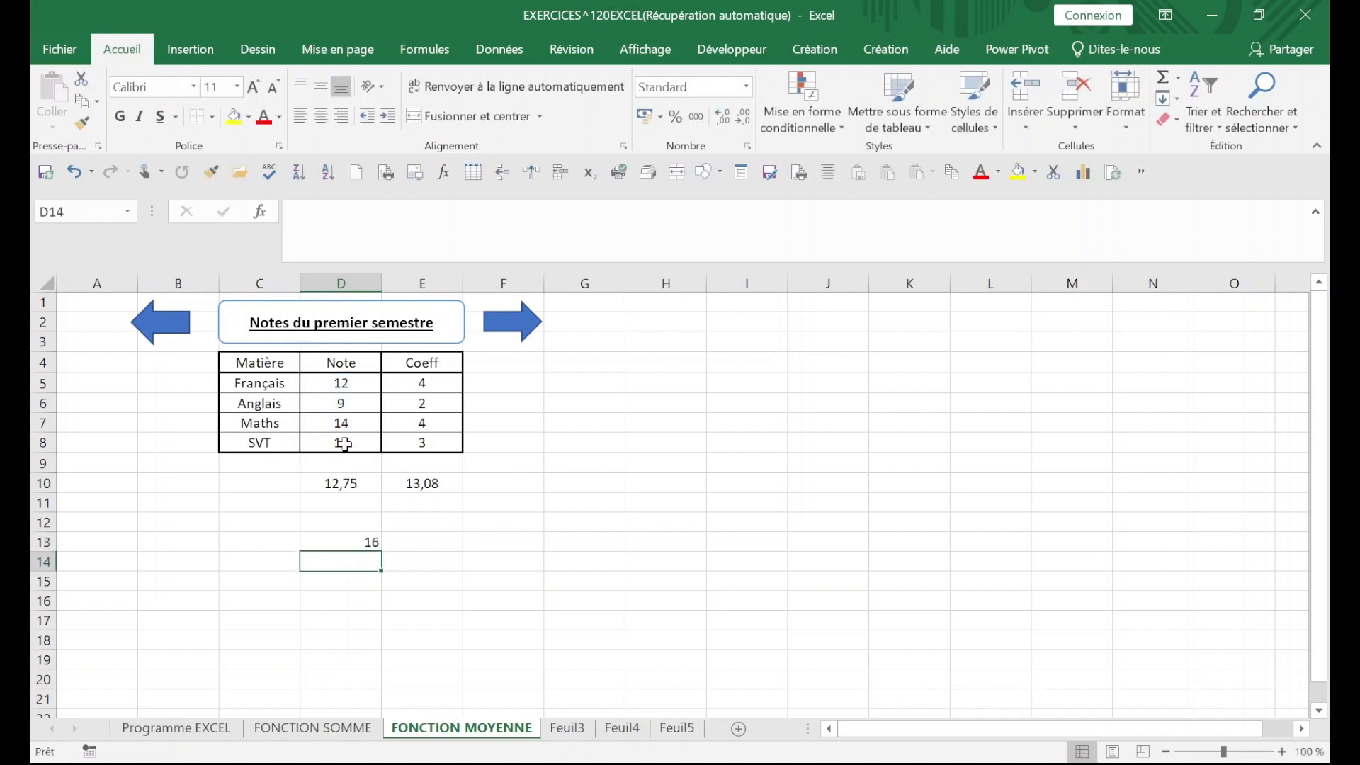
click(346, 543)
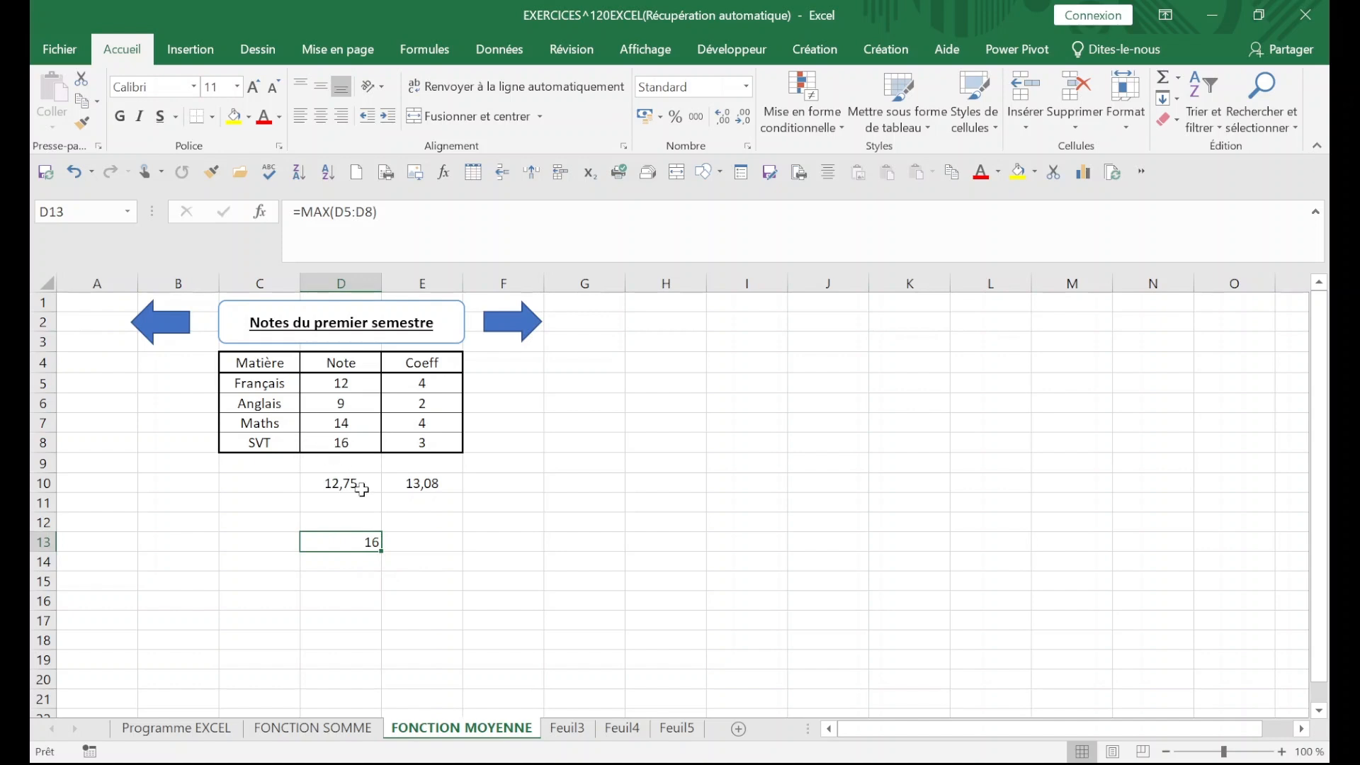
Enter =MAX(E5:E8) in cell E13 to find the highest Coeff.
click(419, 544)
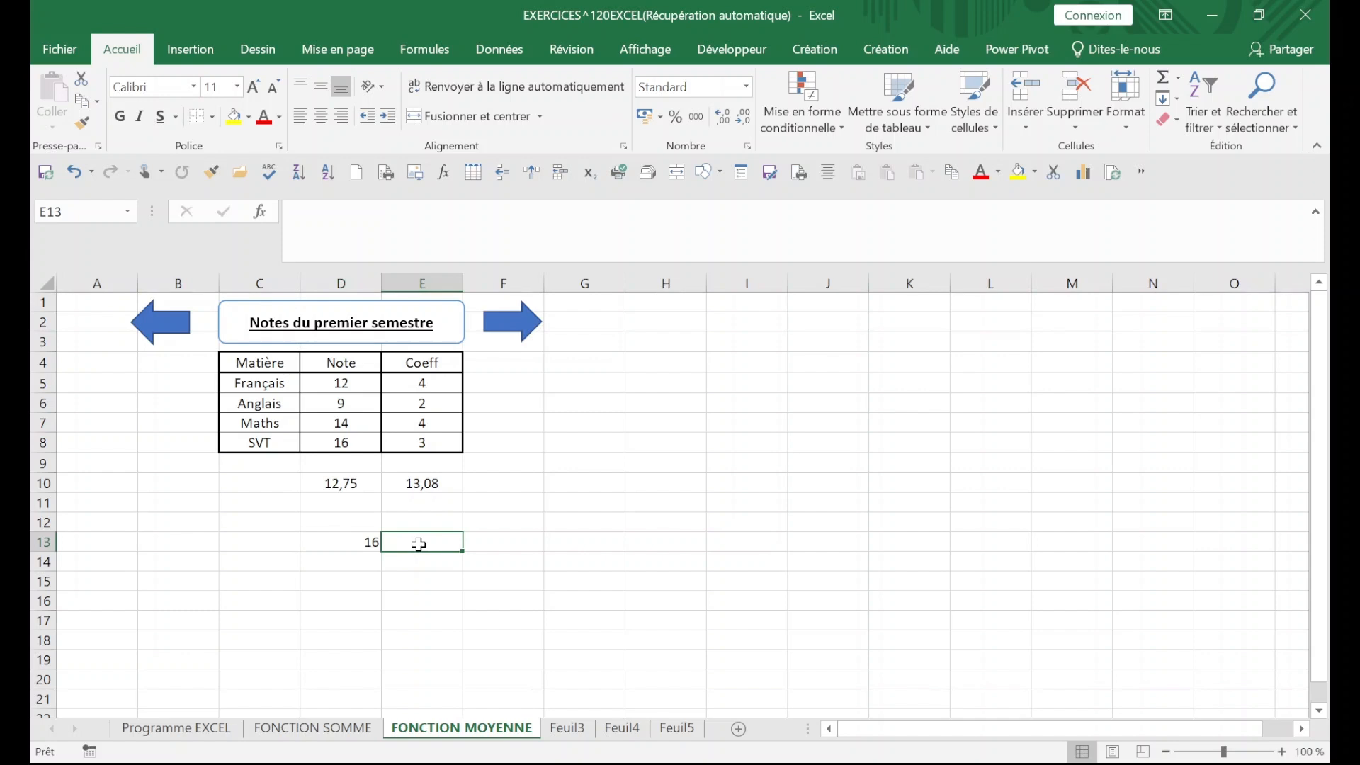
text(=)
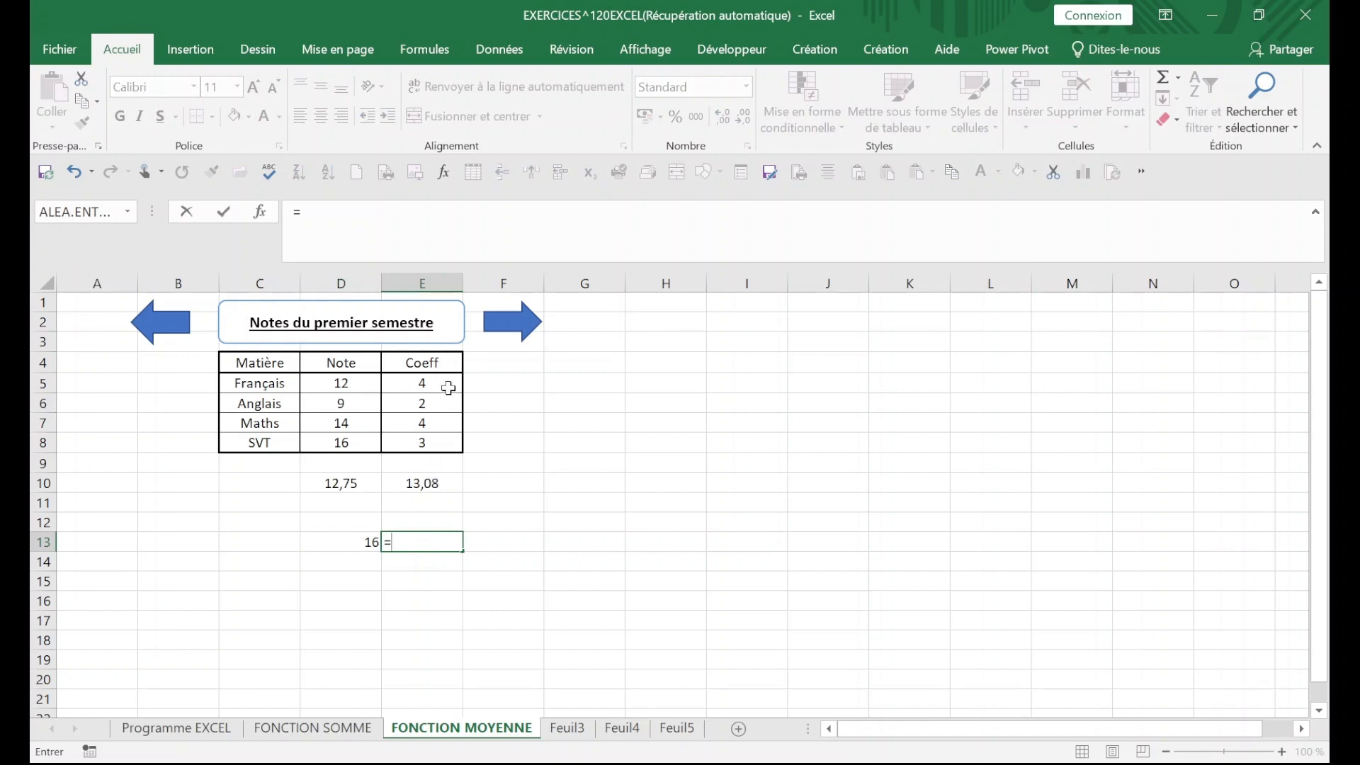
text(MAX()
drag(440, 387, 439, 444)
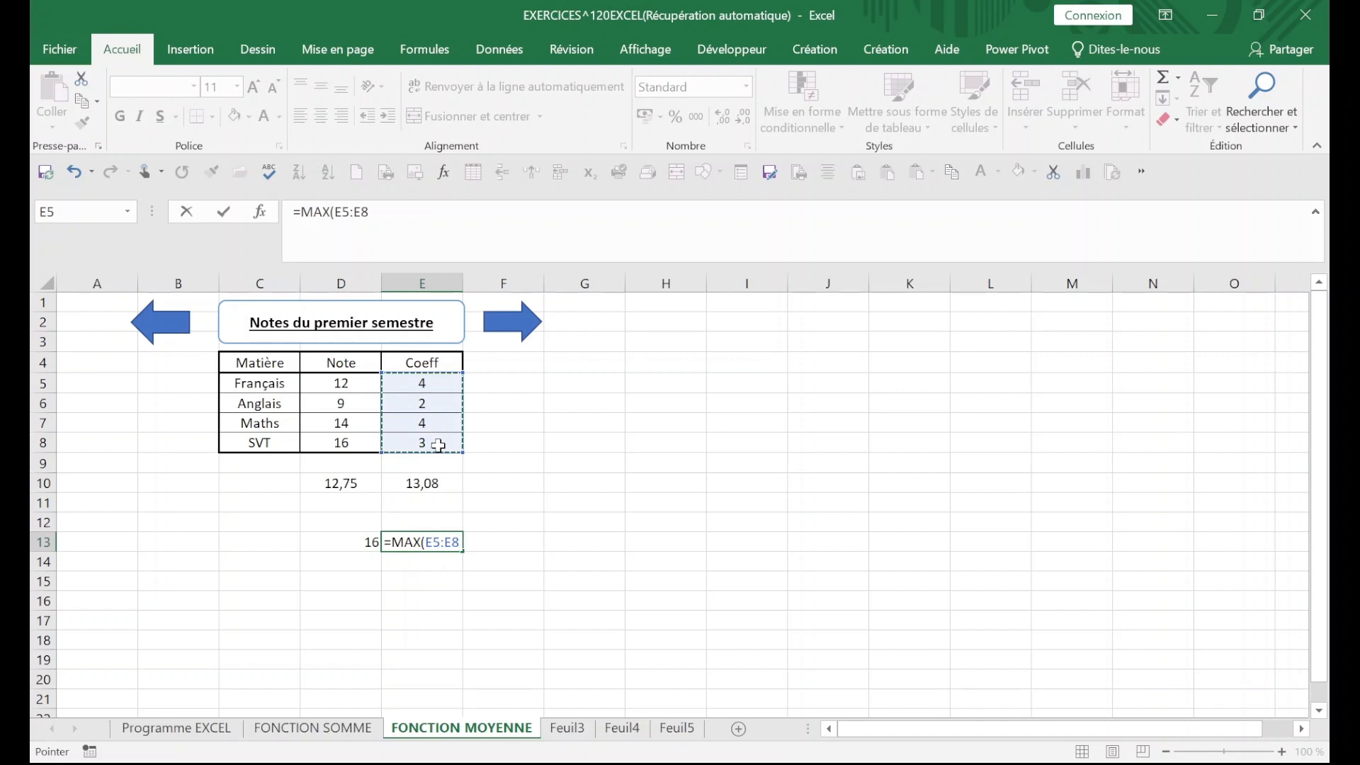
text())
key(Return)
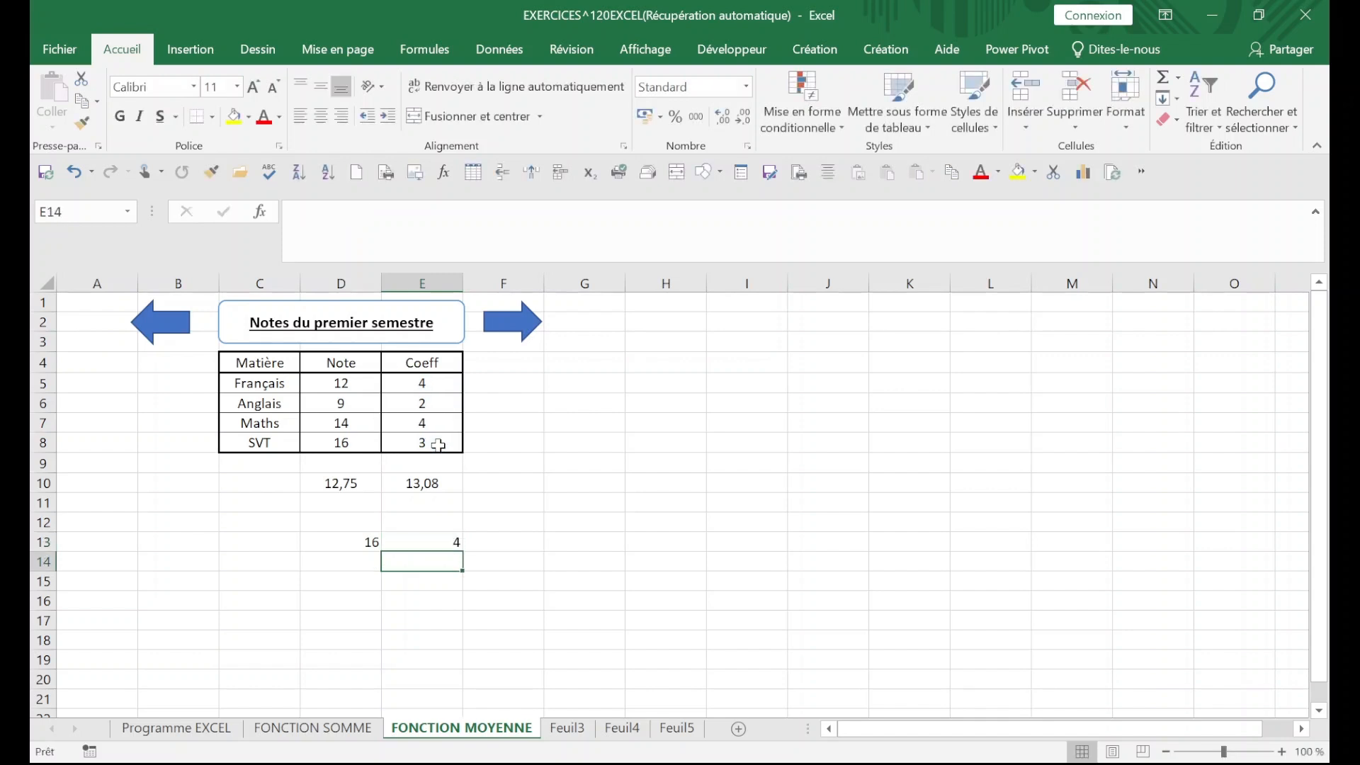
click(445, 542)
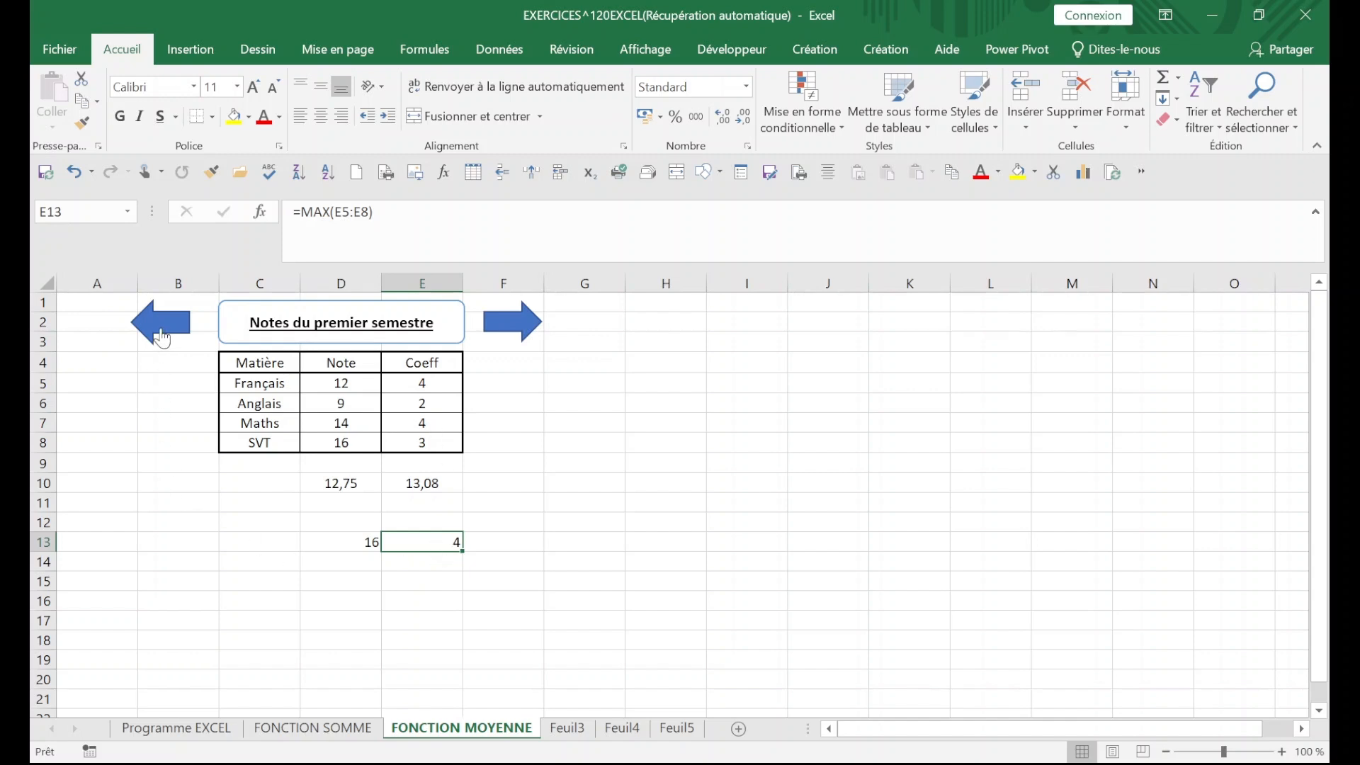
On the FONCTION SOMME sheet, enter =MAX(C6:C9) in C10 and fill it across to G10 for every day.
click(161, 328)
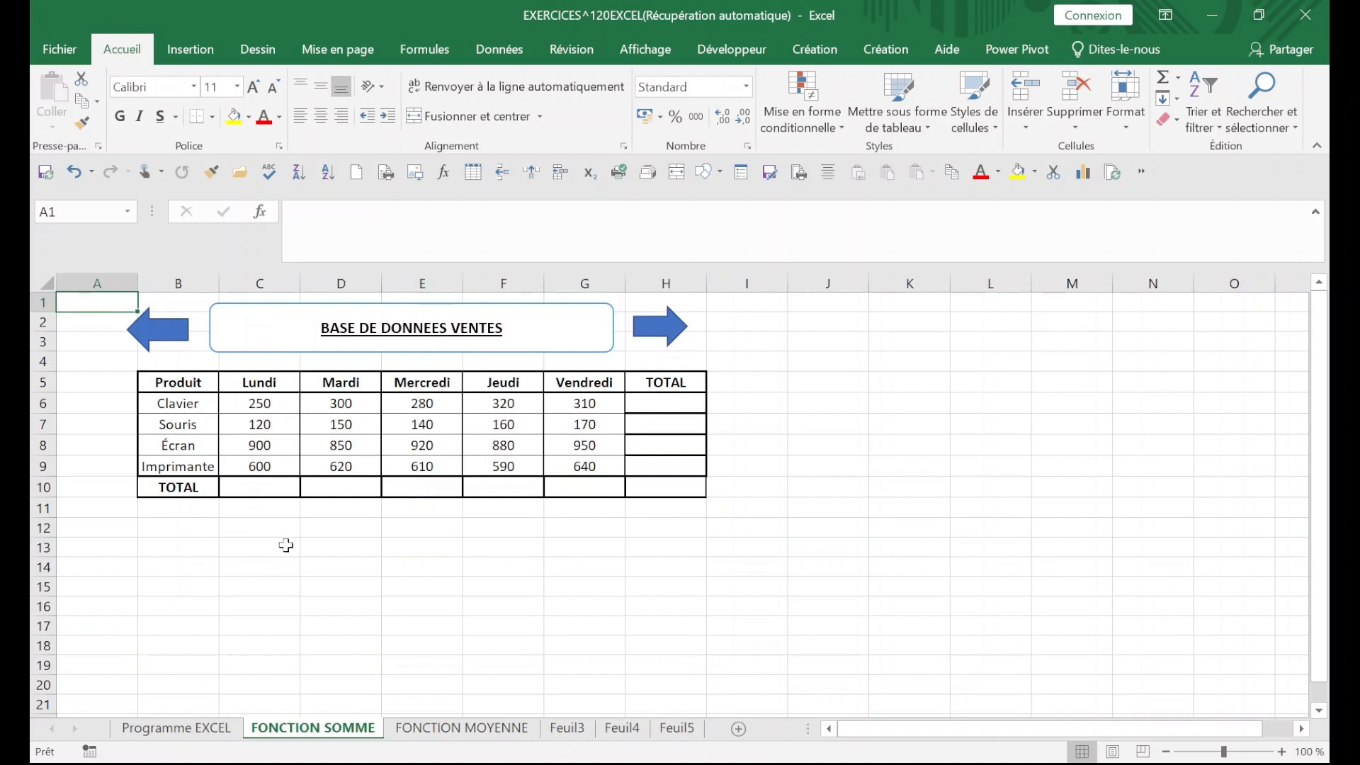
click(257, 492)
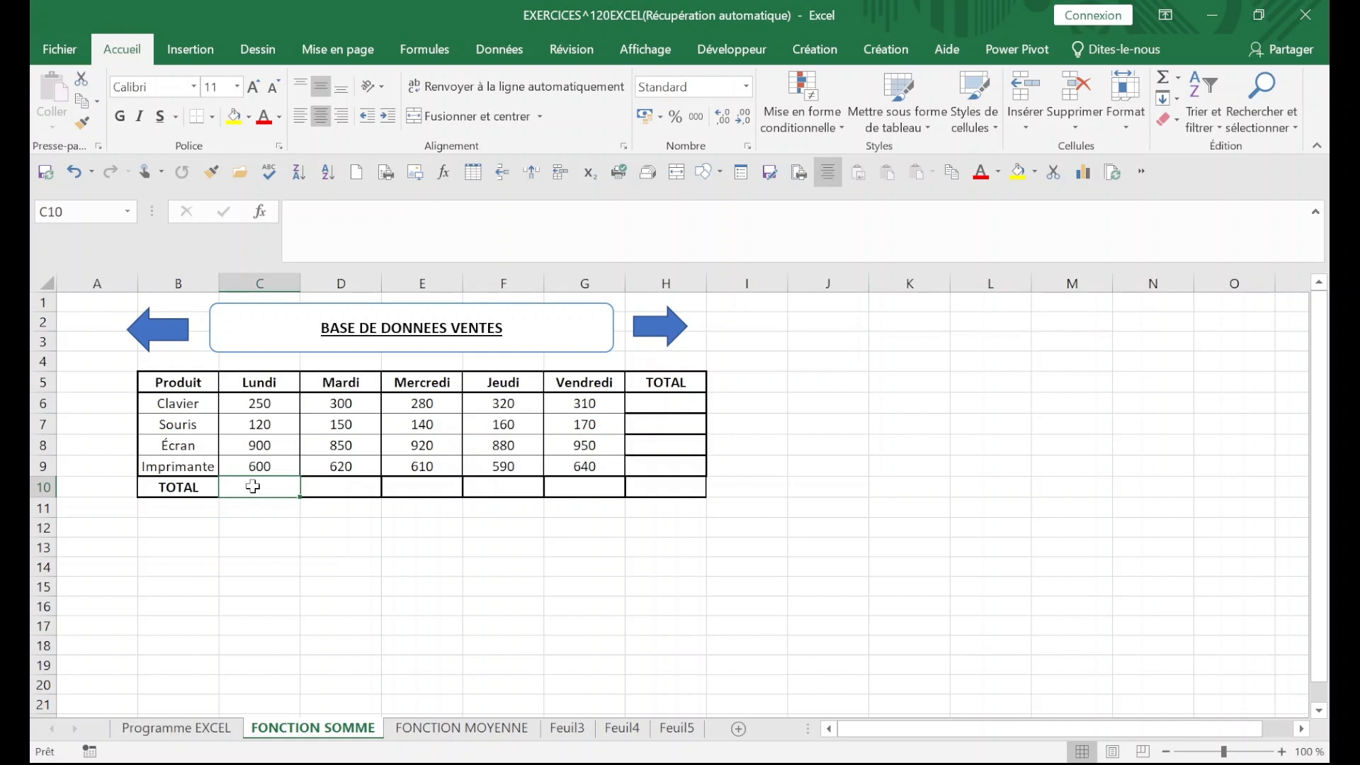
text(=)
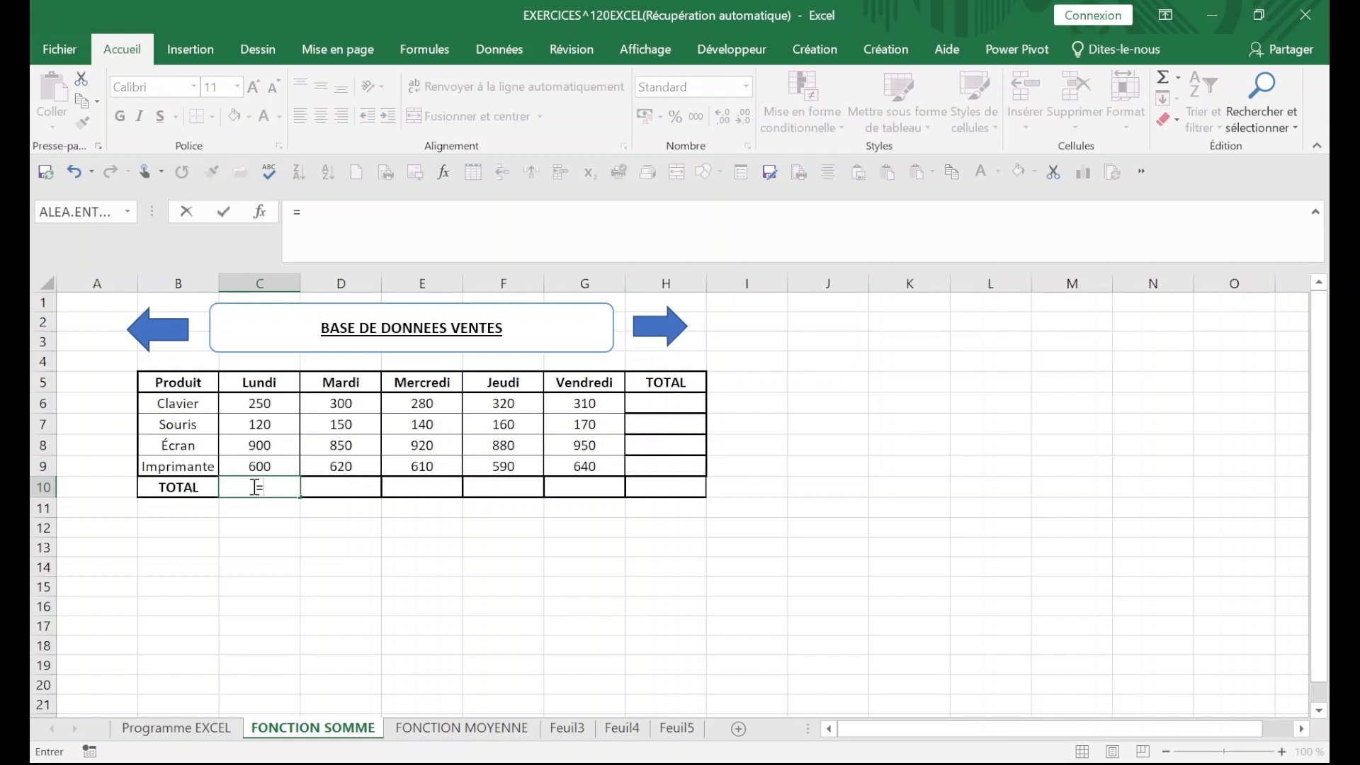
text(MAX()
drag(267, 404, 266, 466)
text())
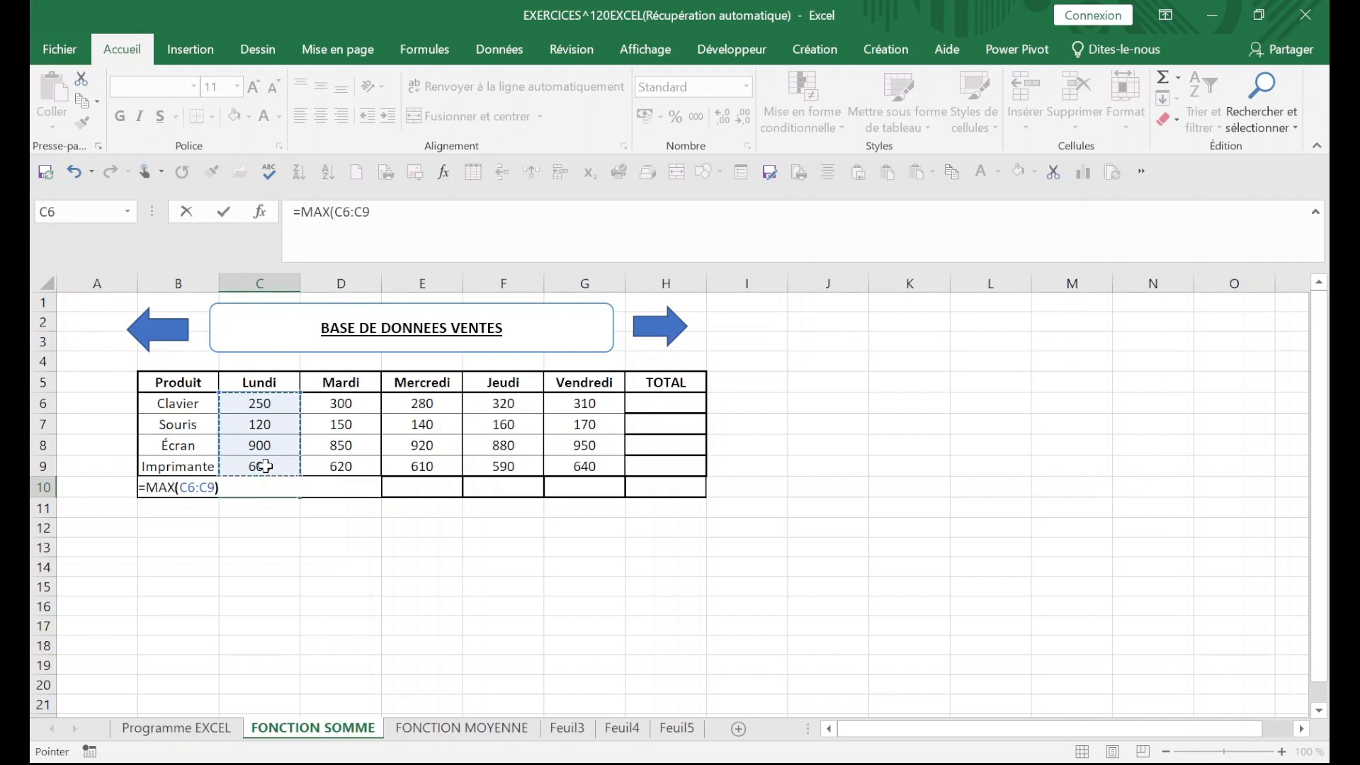
key(Return)
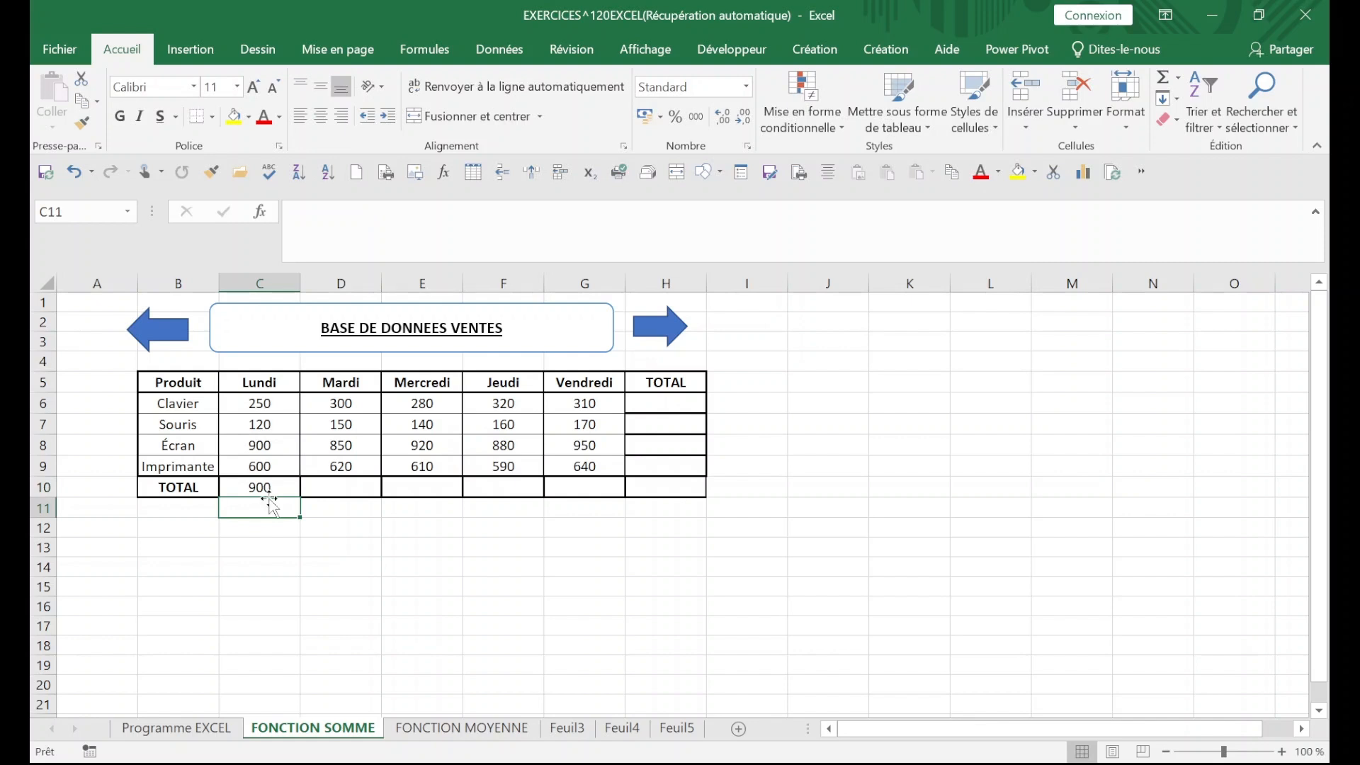
click(266, 488)
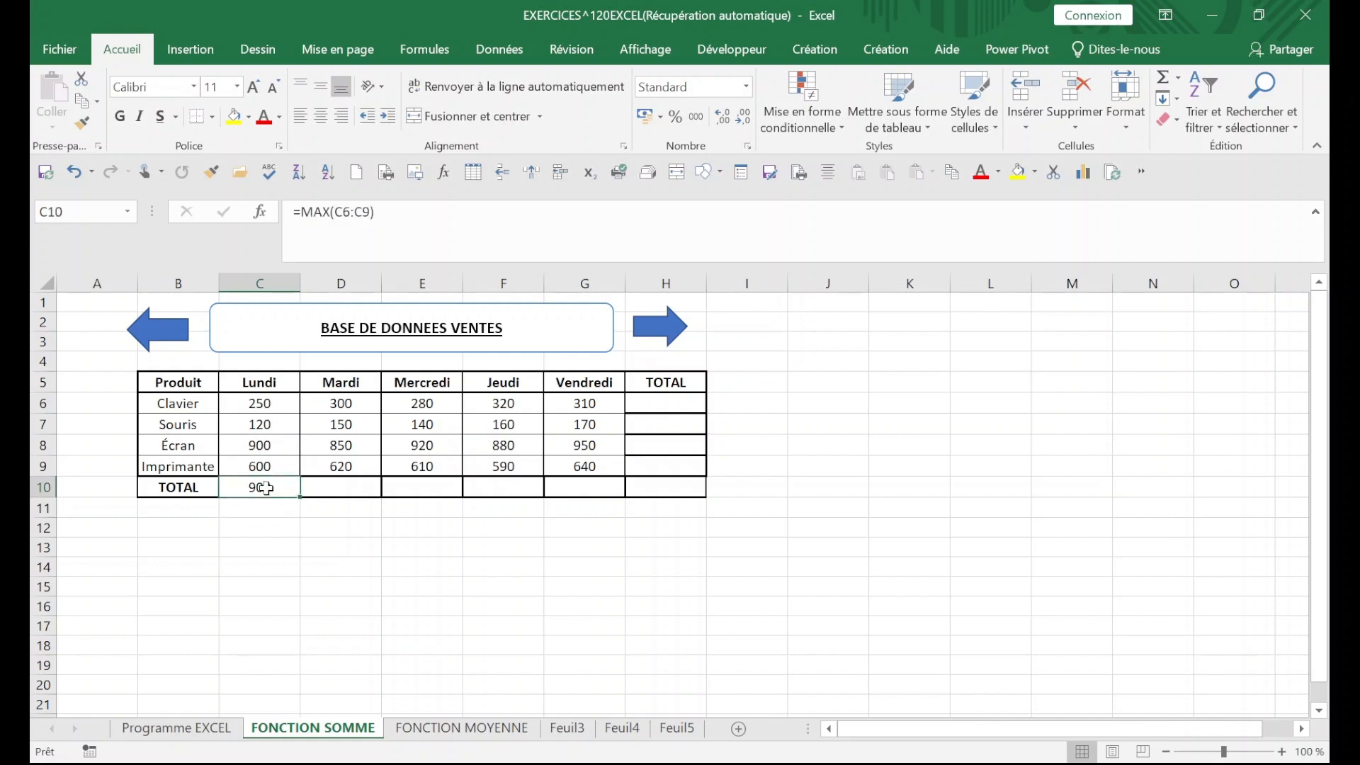
drag(298, 495, 615, 498)
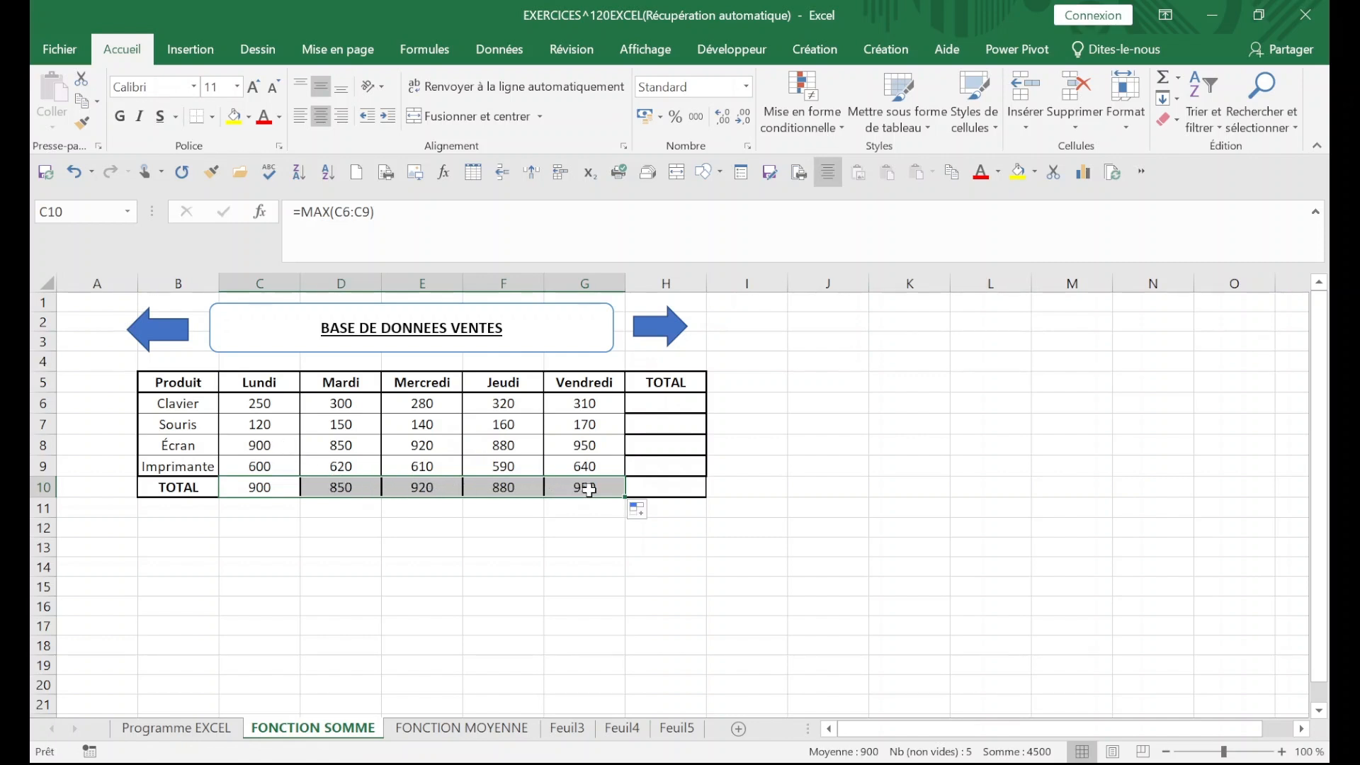
Enter =MAX(C6:G6) in H6 and fill it down to H9 for every product.
click(662, 403)
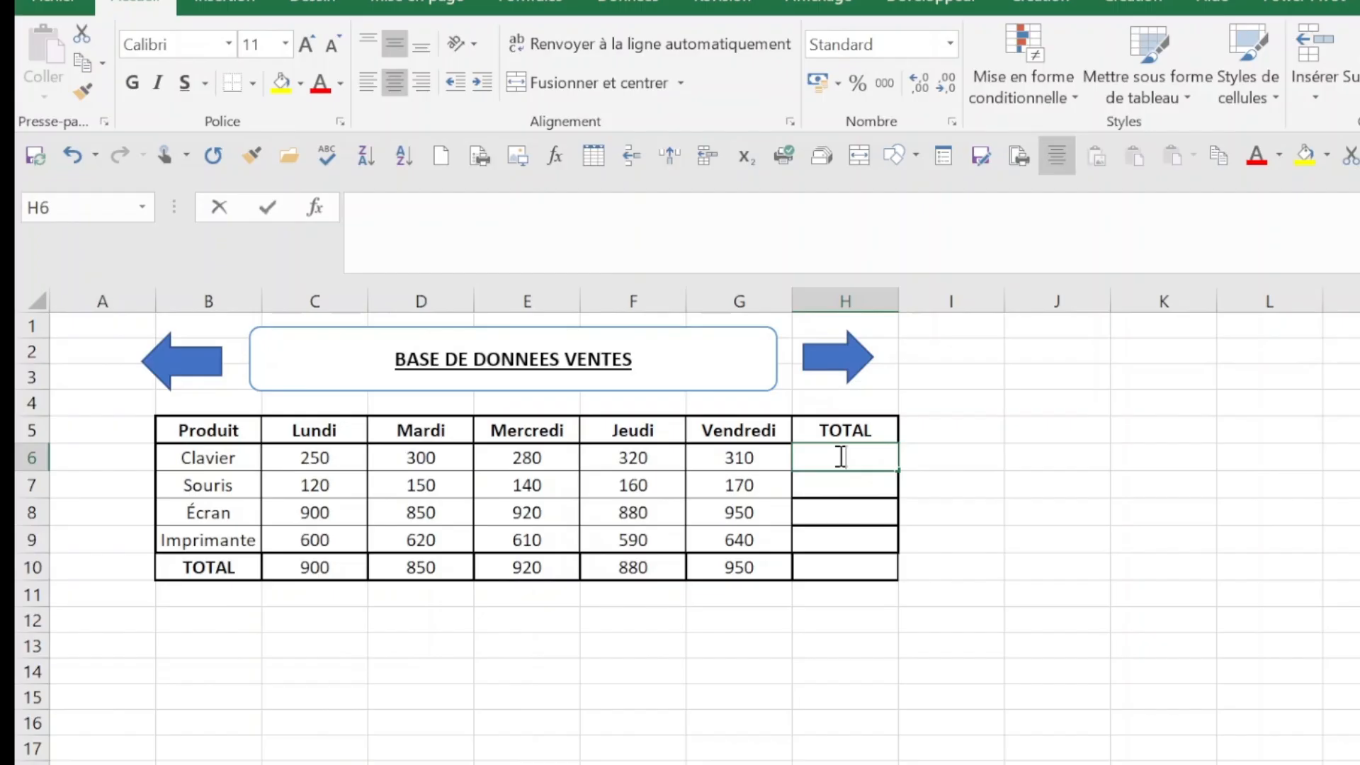
text(=)
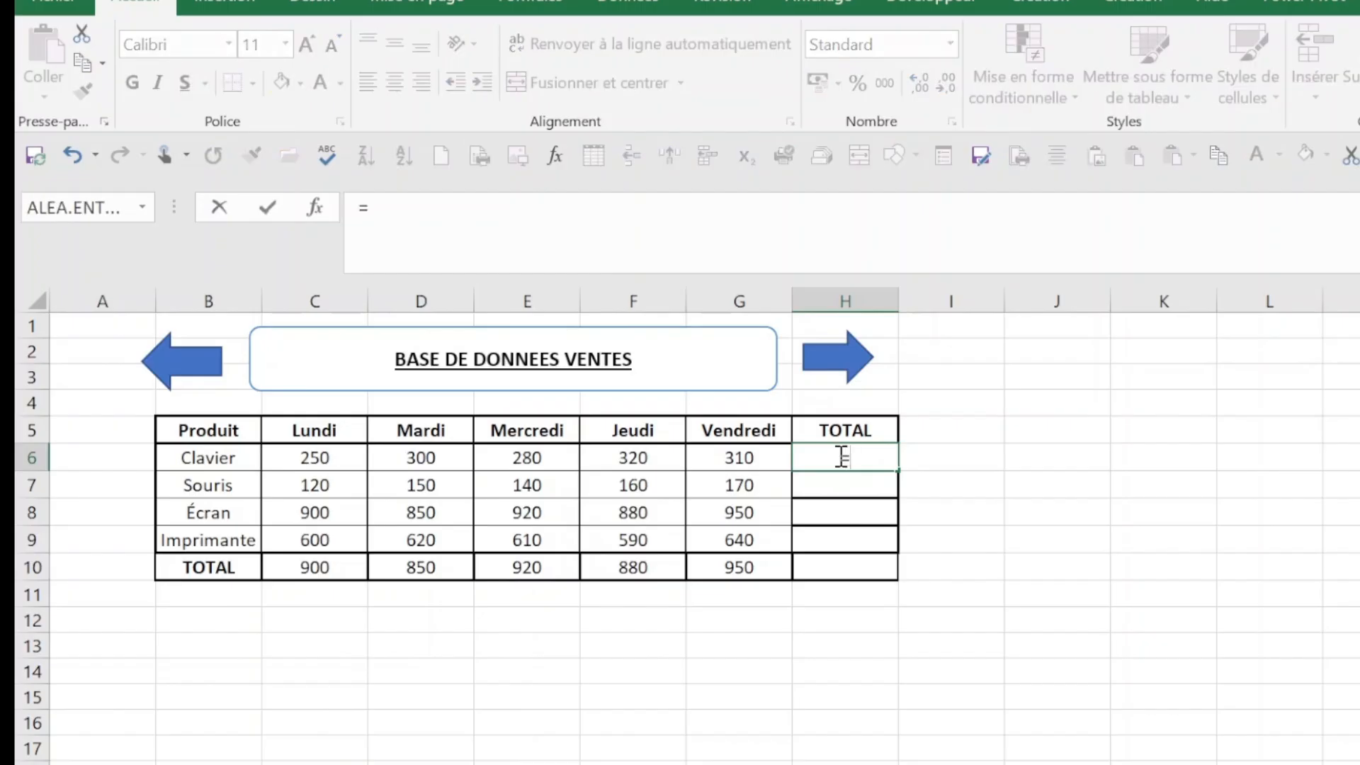
text(MAX)
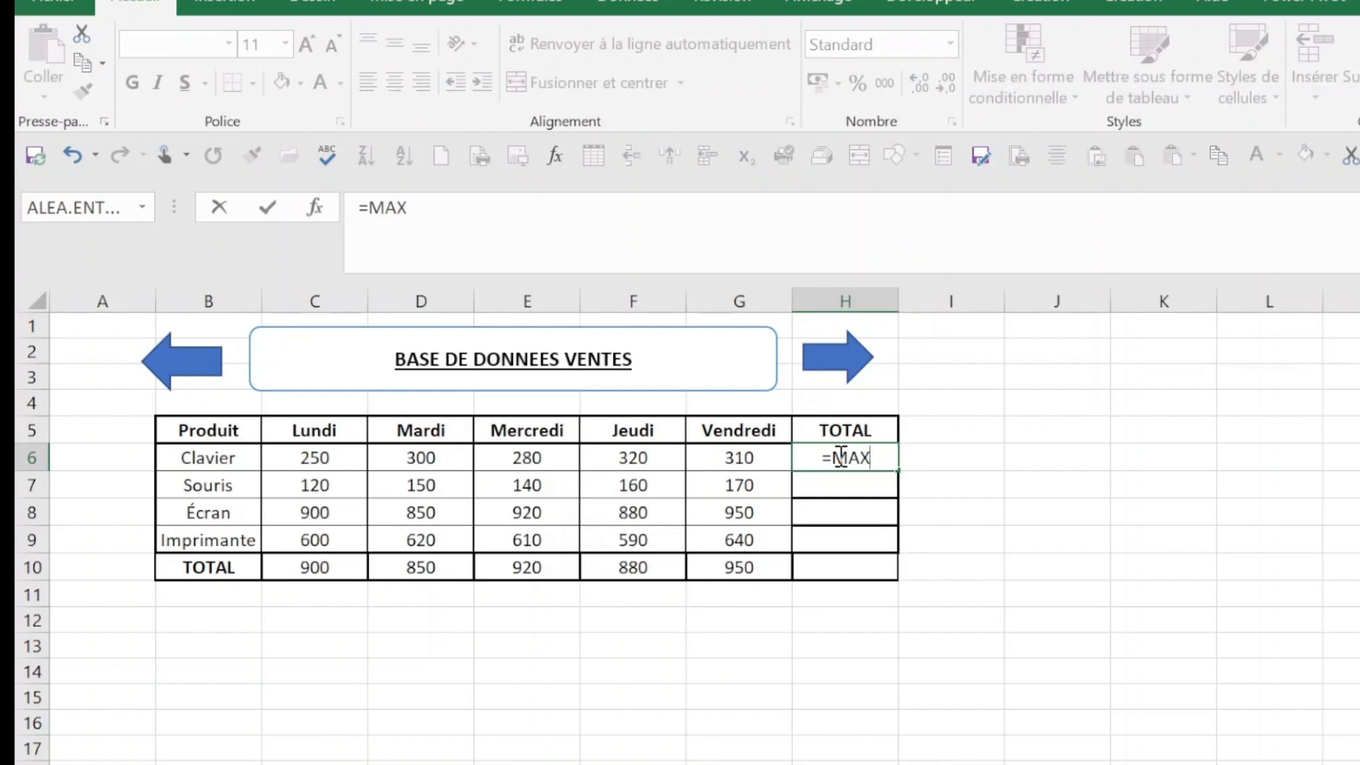
text(()
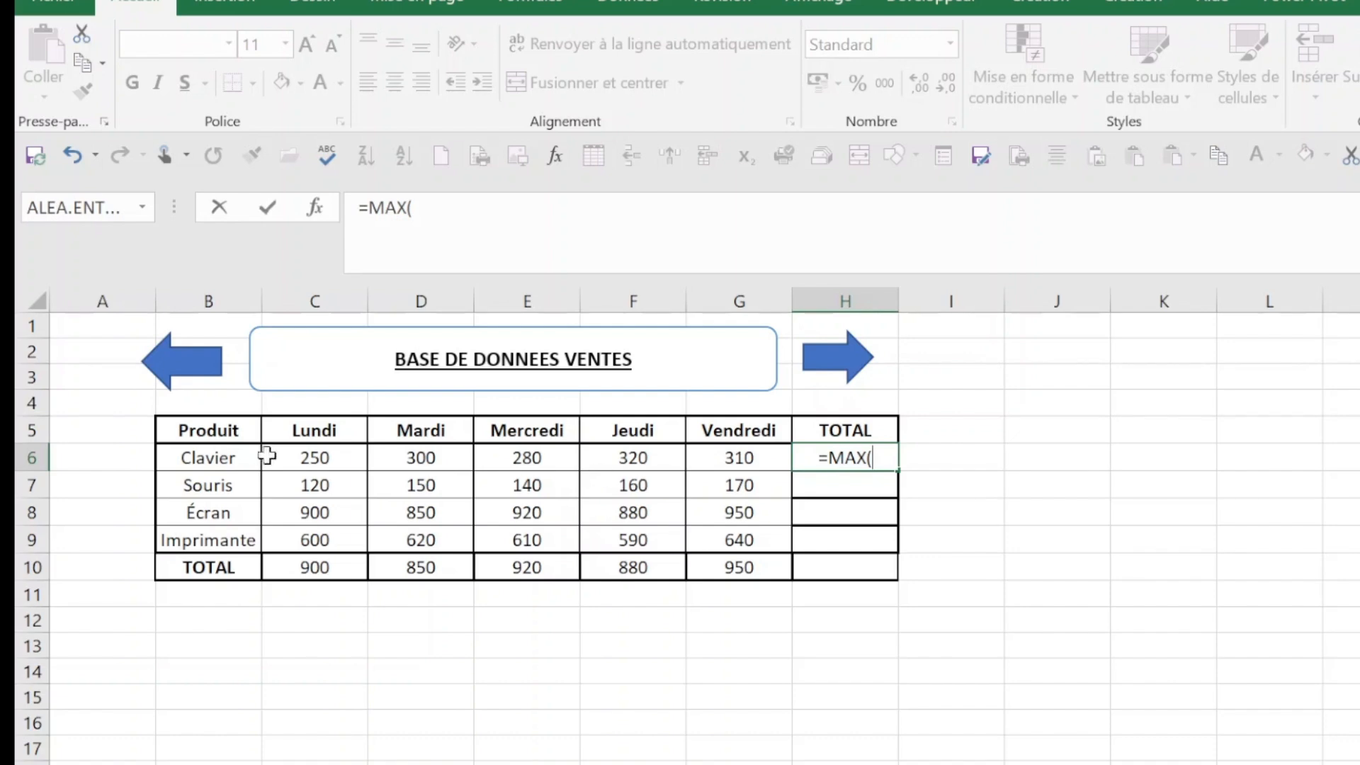
drag(297, 460, 725, 446)
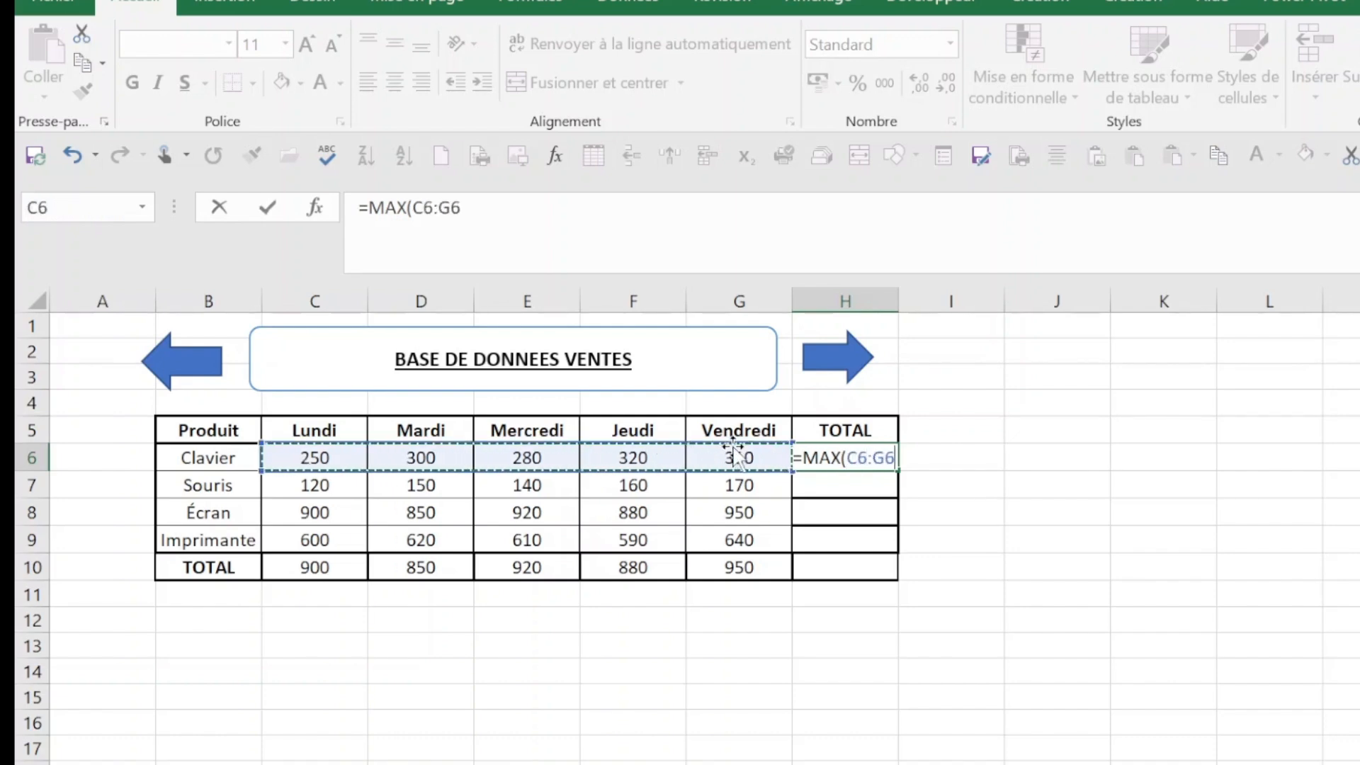
text())
key(Return)
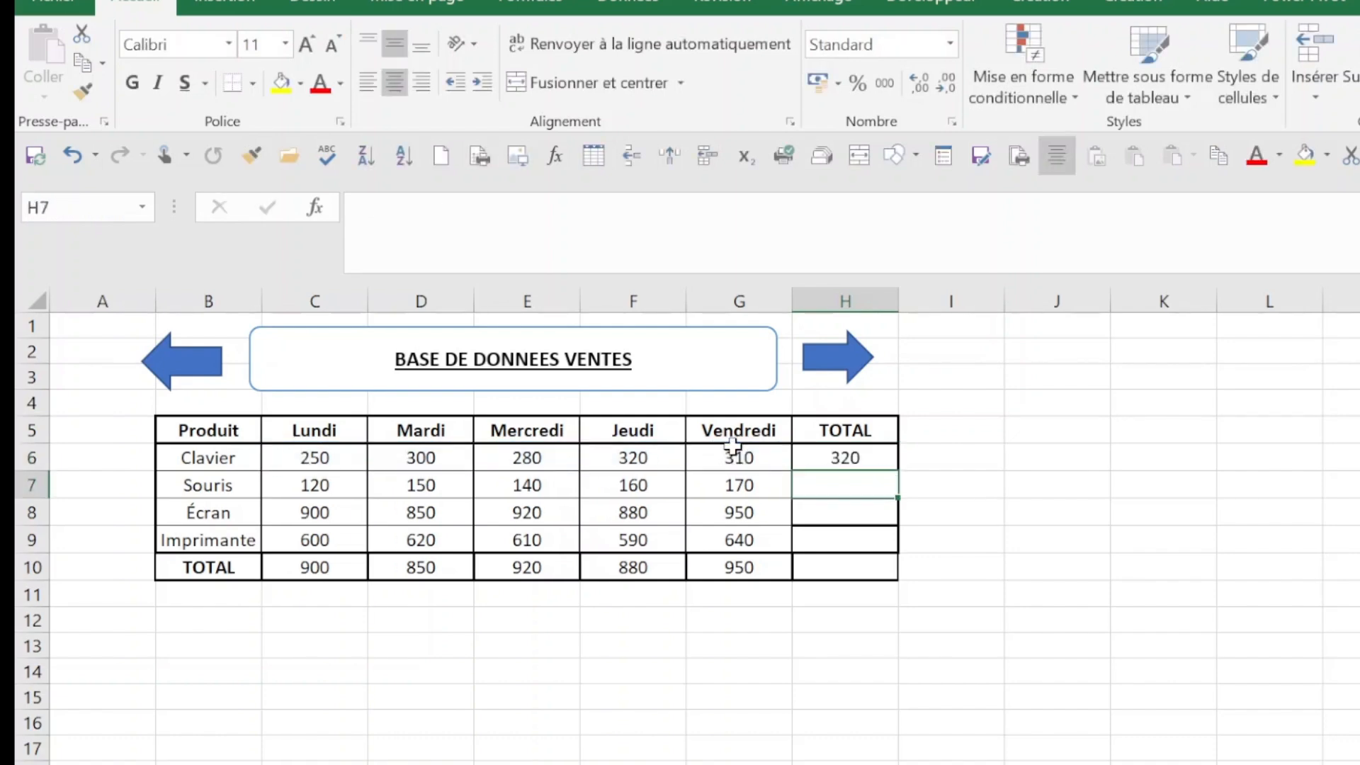
click(834, 460)
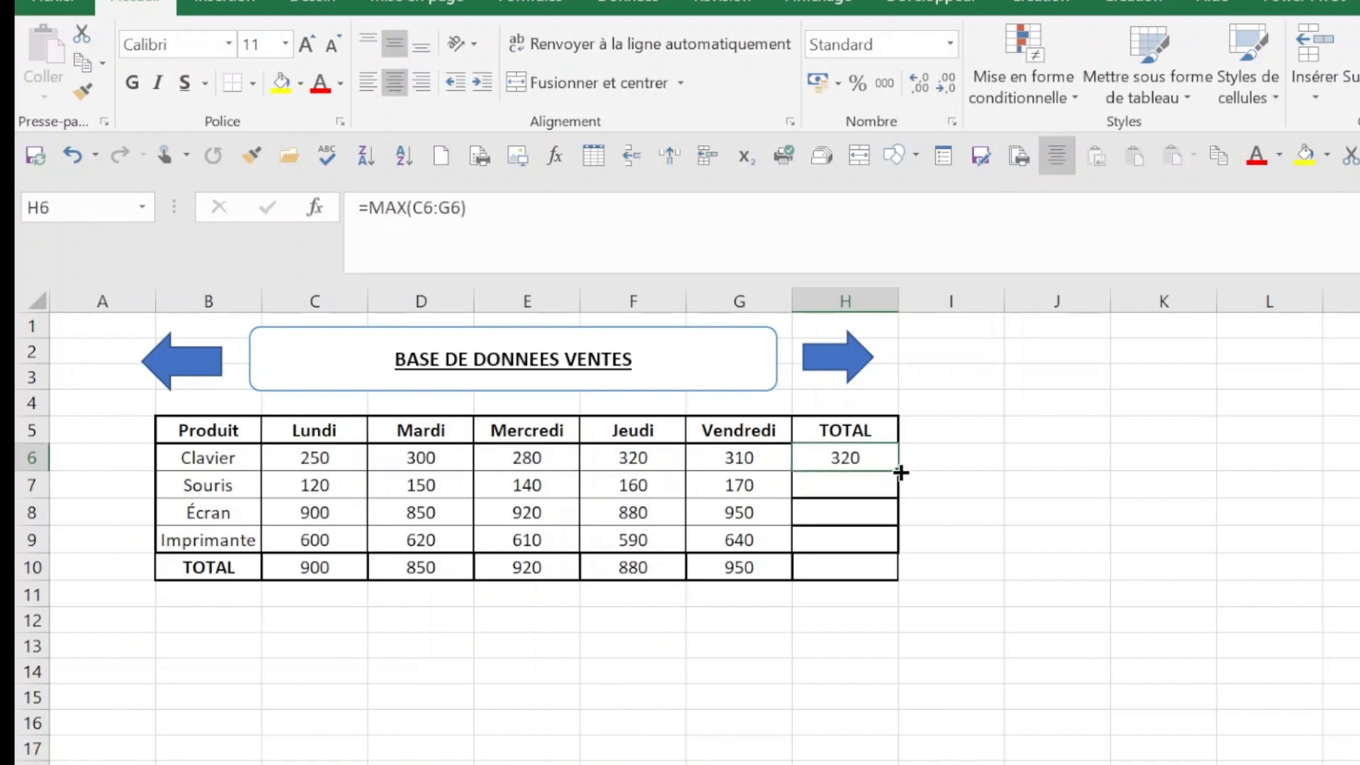
drag(898, 471, 898, 559)
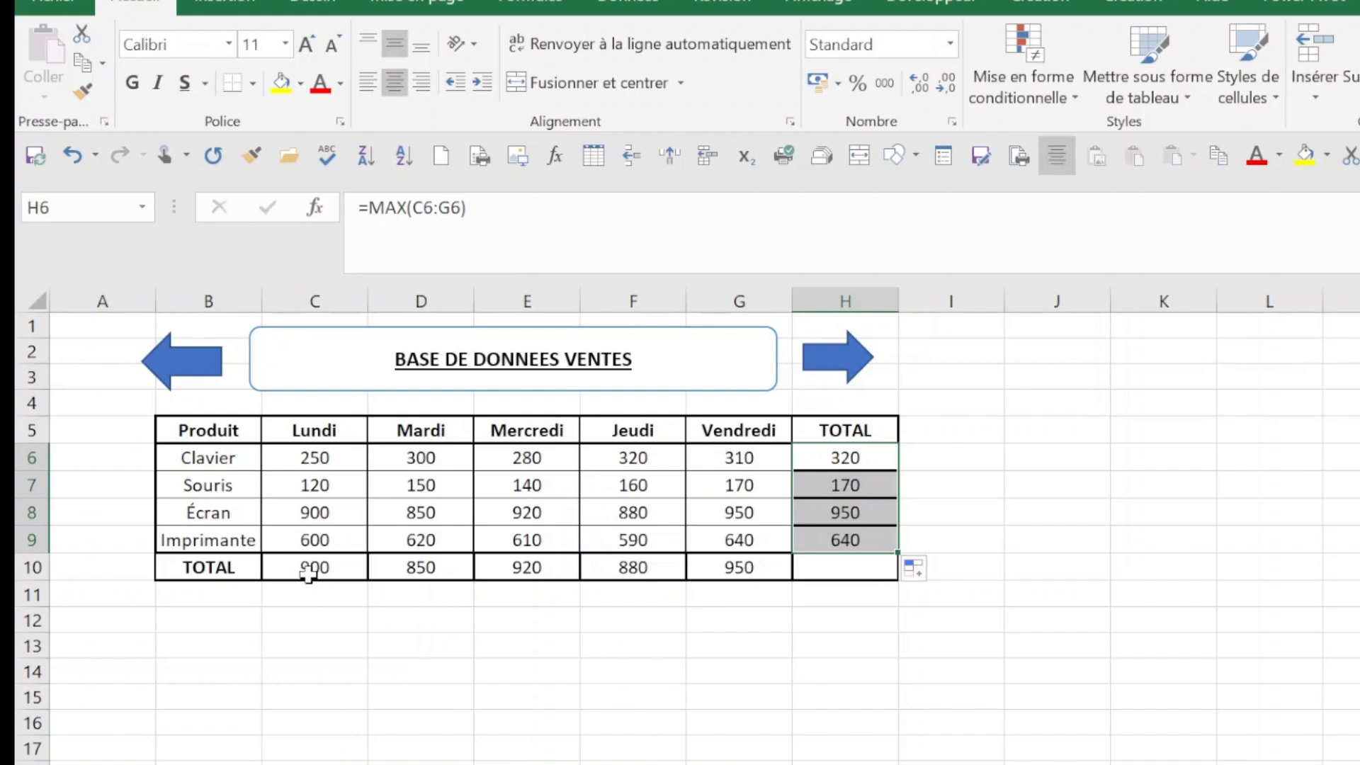
Clear the MAX formulas from the TOTAL row C10:G10 and the TOTAL column H6:H10.
drag(308, 575, 700, 579)
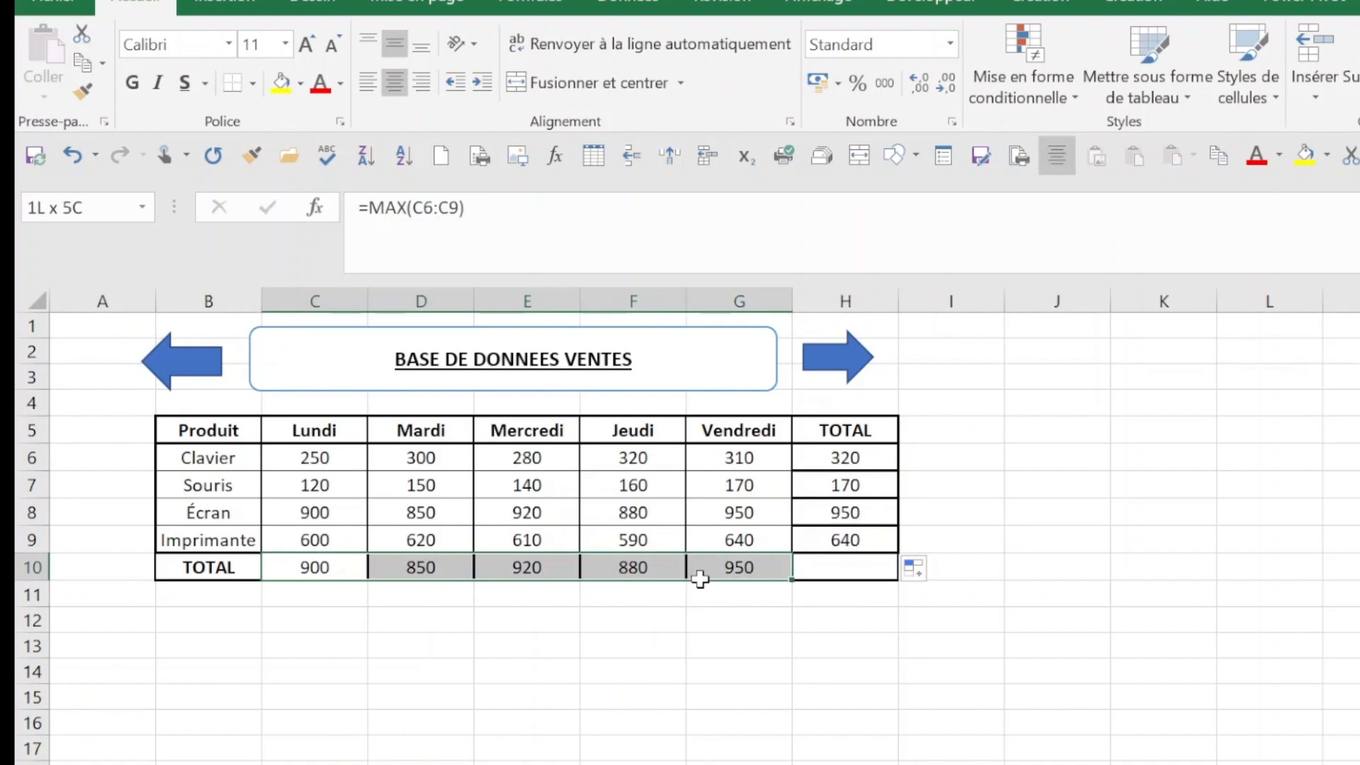
key(Delete)
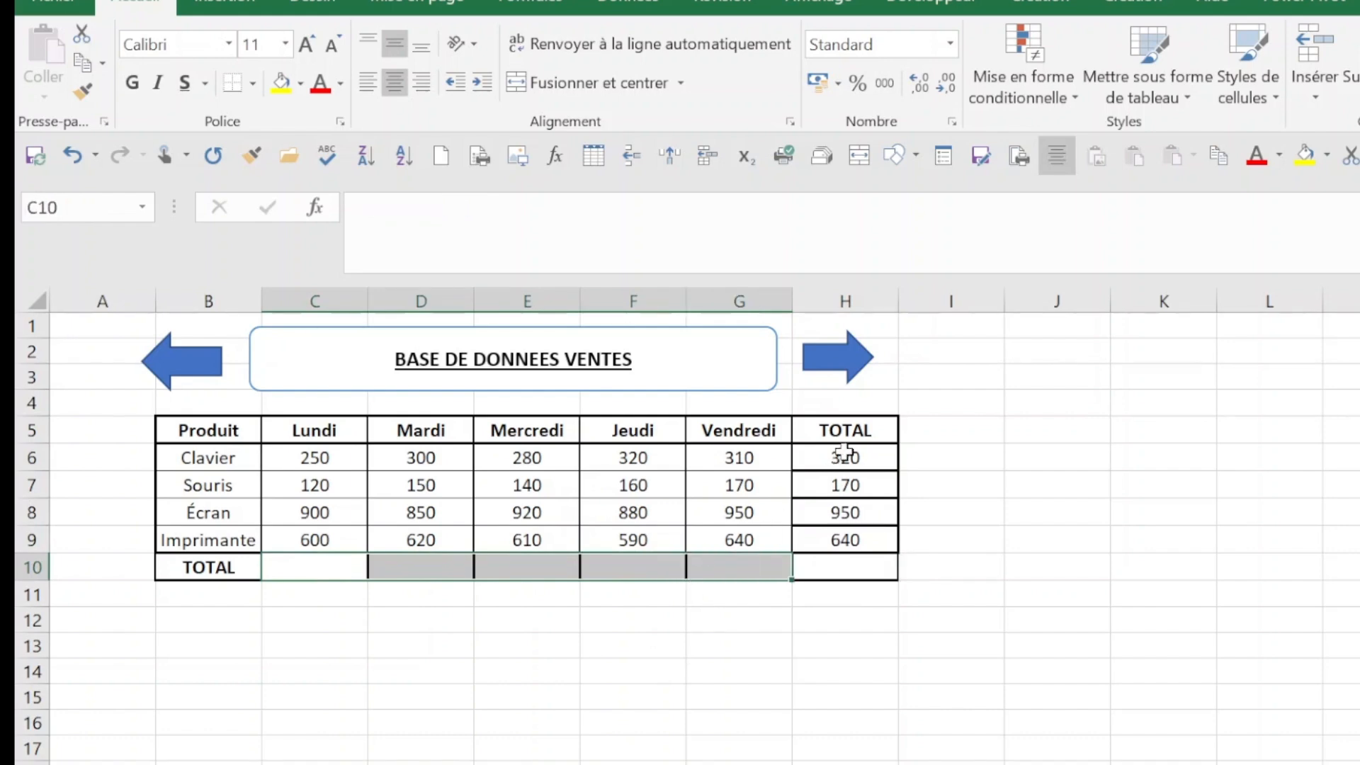
drag(845, 451, 842, 565)
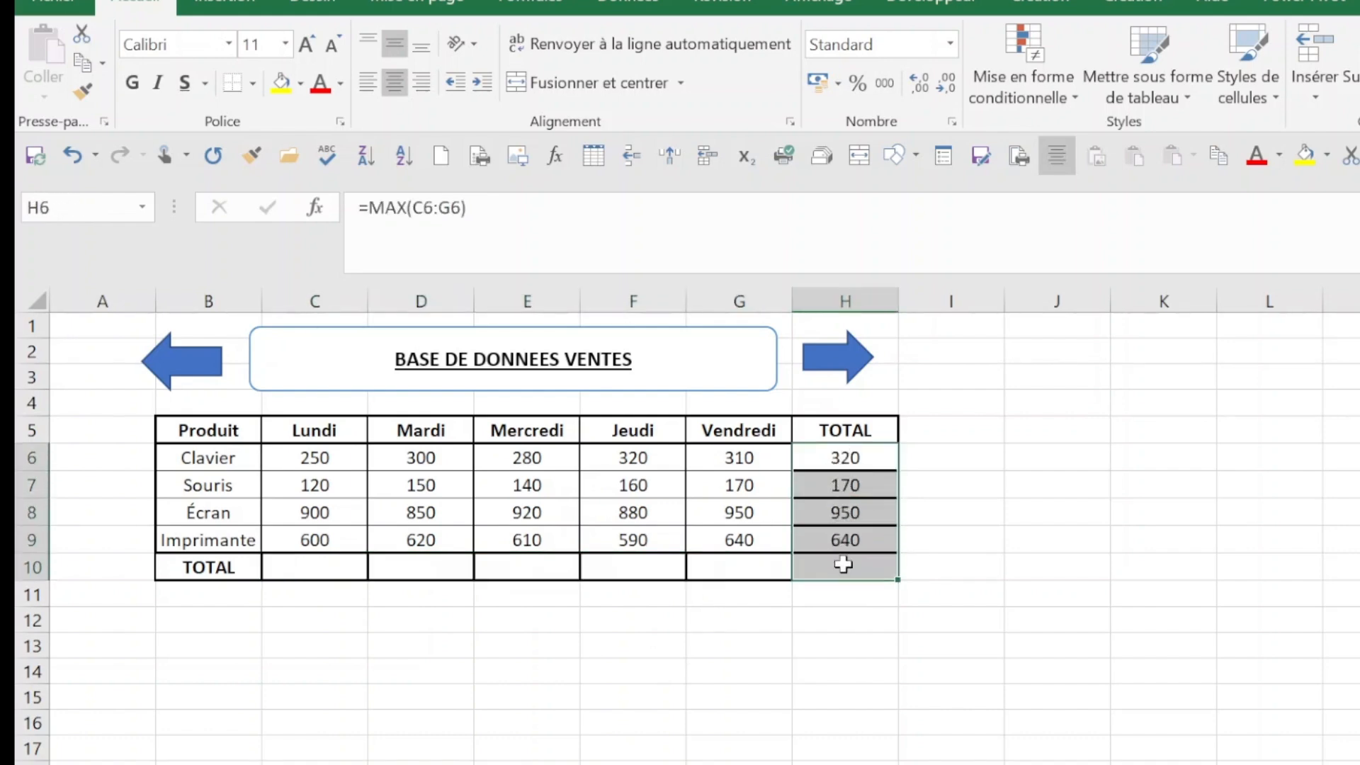
key(Delete)
Enter =MIN(C6:C9) in C10 and fill it across to G10 for every day's lowest sale.
click(317, 566)
text(=MIN()
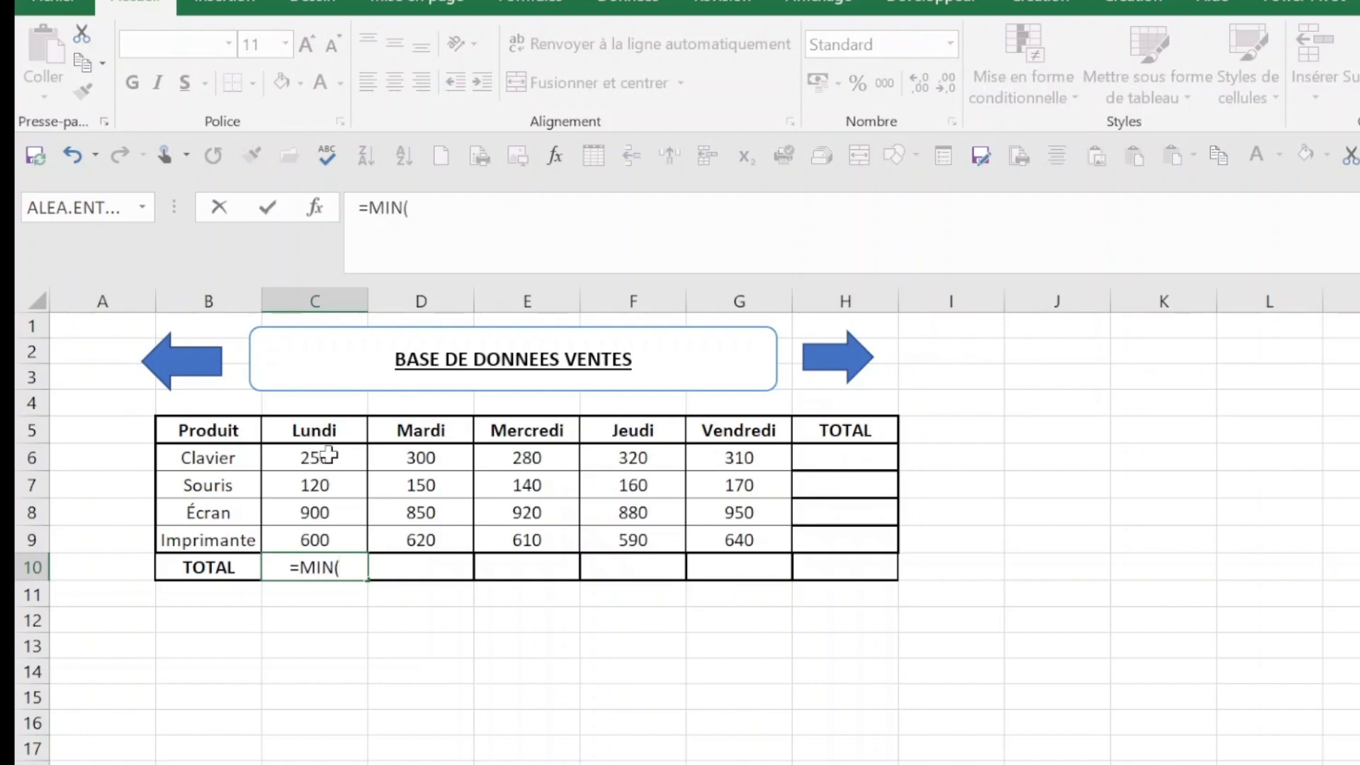
drag(329, 457, 324, 543)
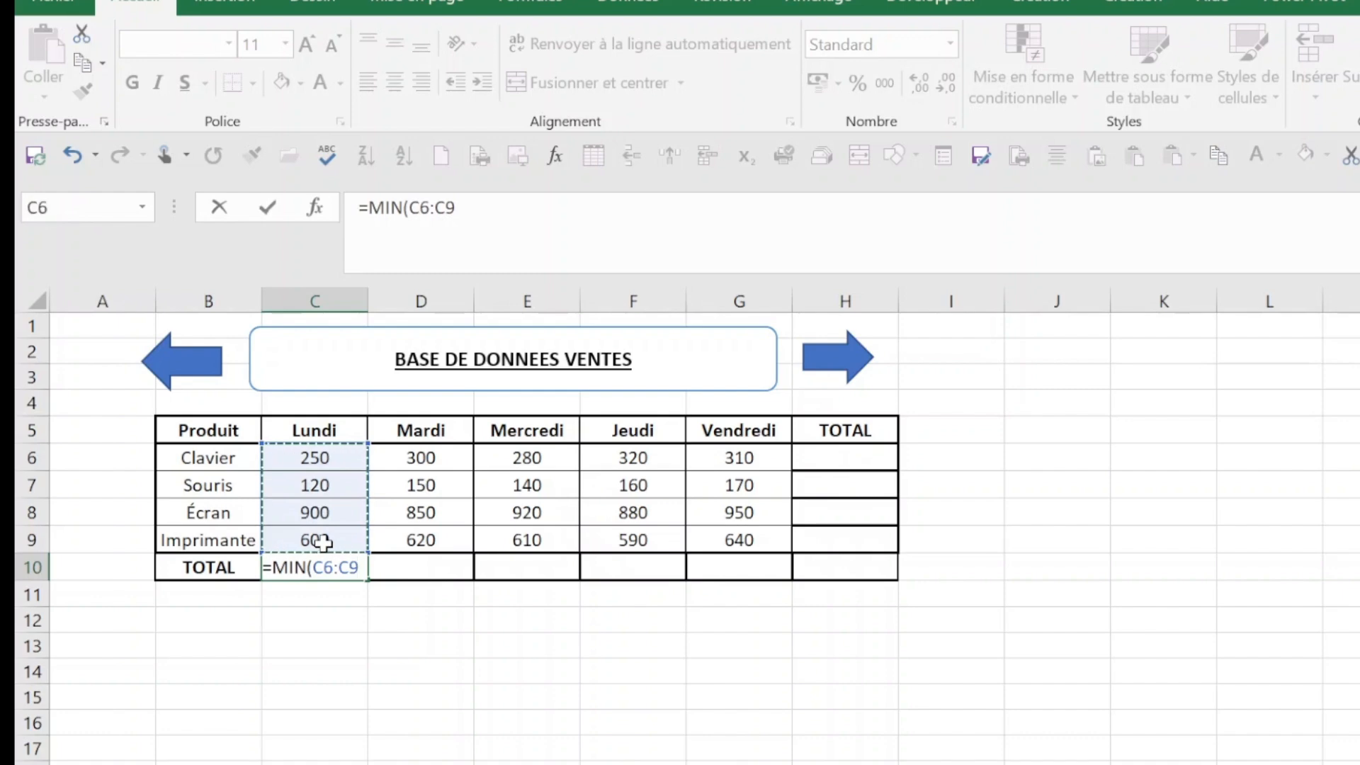
text())
key(Return)
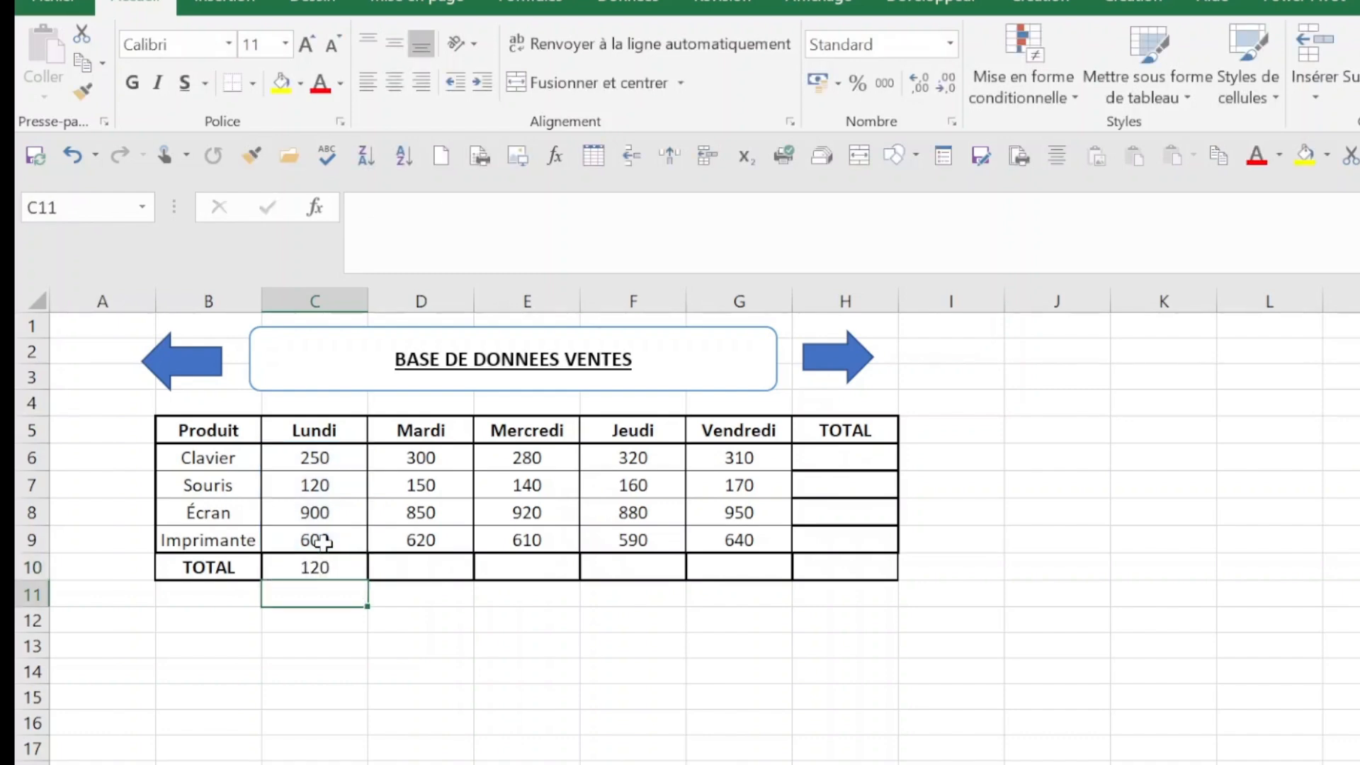
click(333, 564)
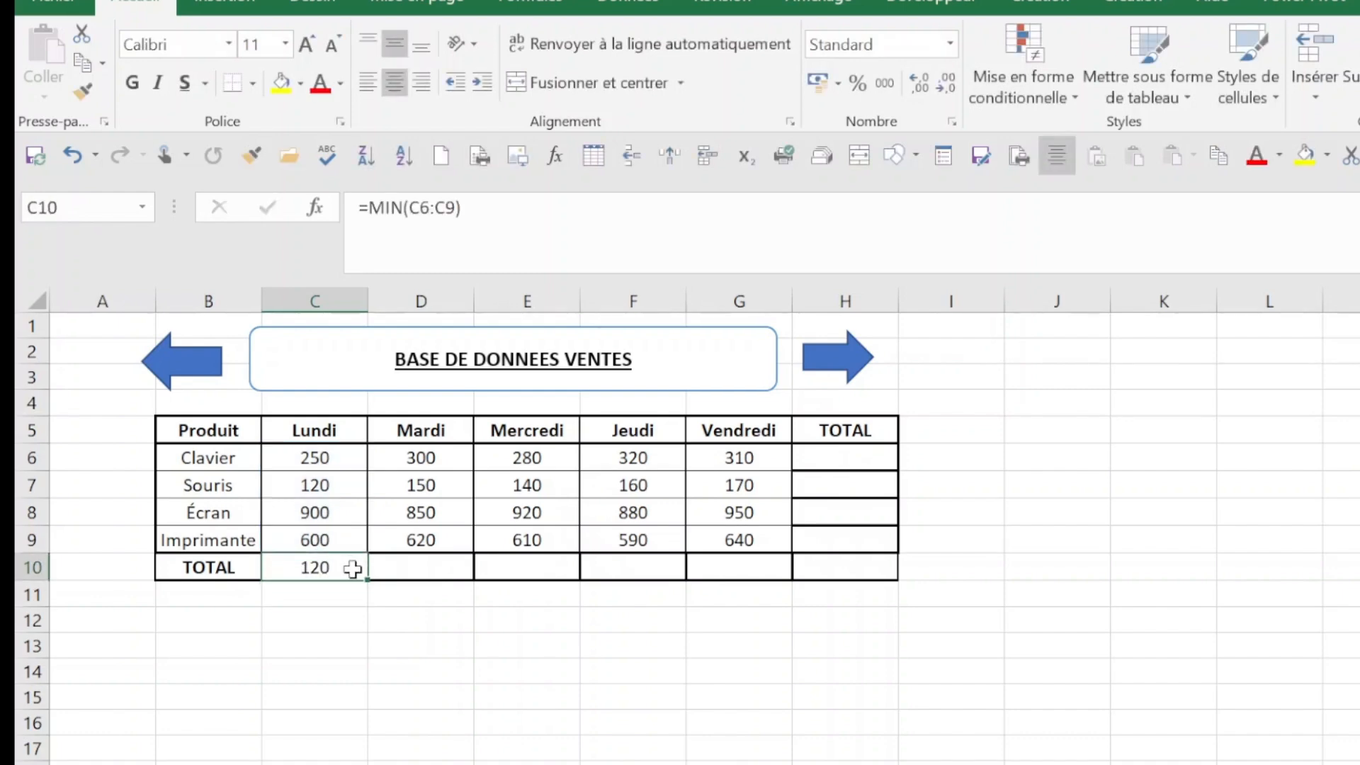
drag(367, 580, 779, 577)
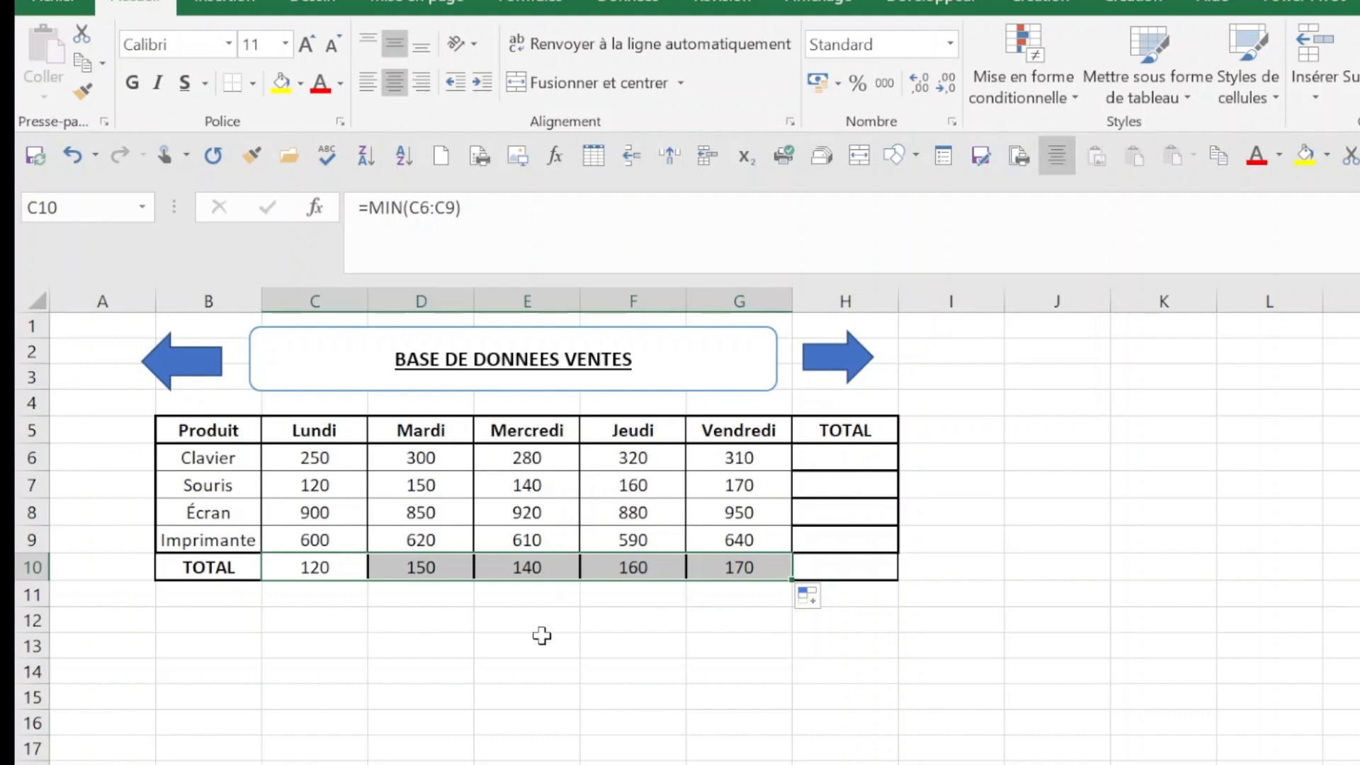
Enter =MIN(C6:G6) in H6 and fill it down to H9 for every product's lowest sale.
click(846, 460)
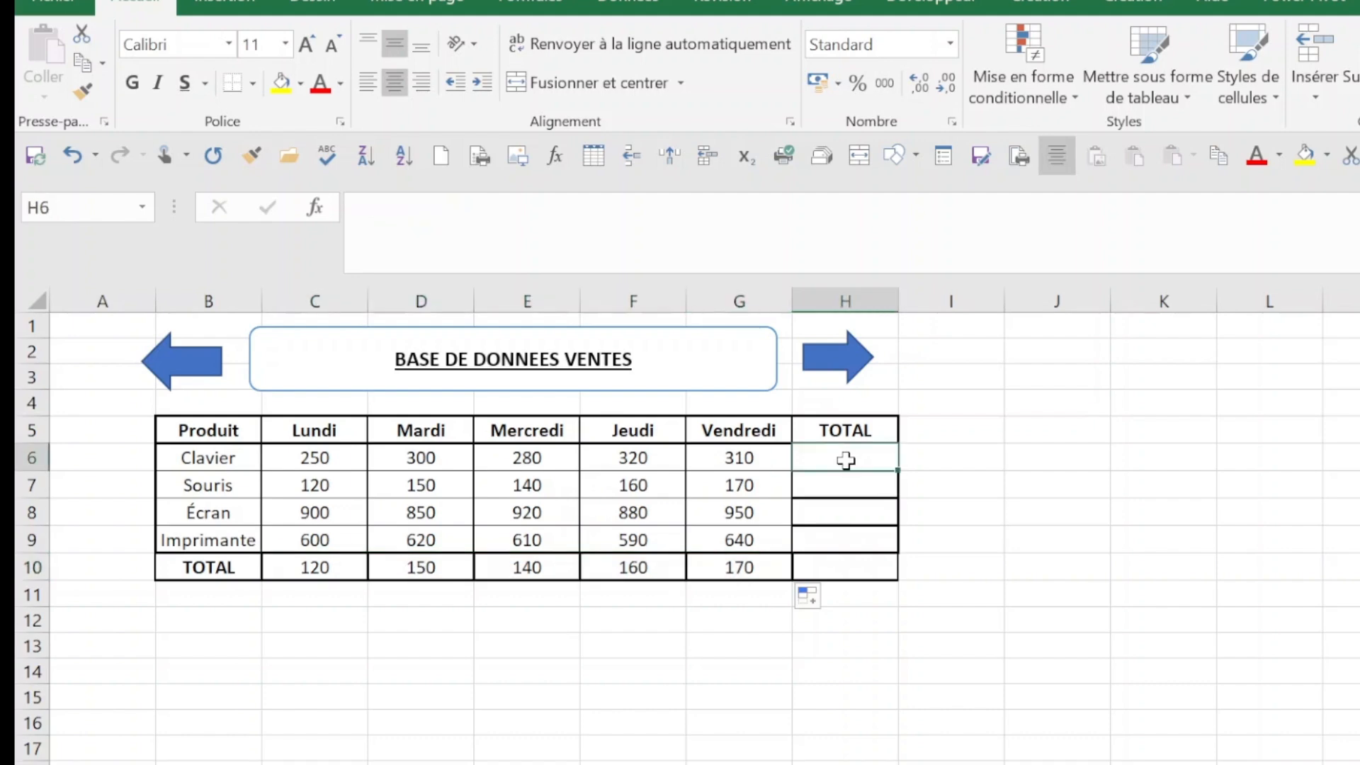
text(=MI)
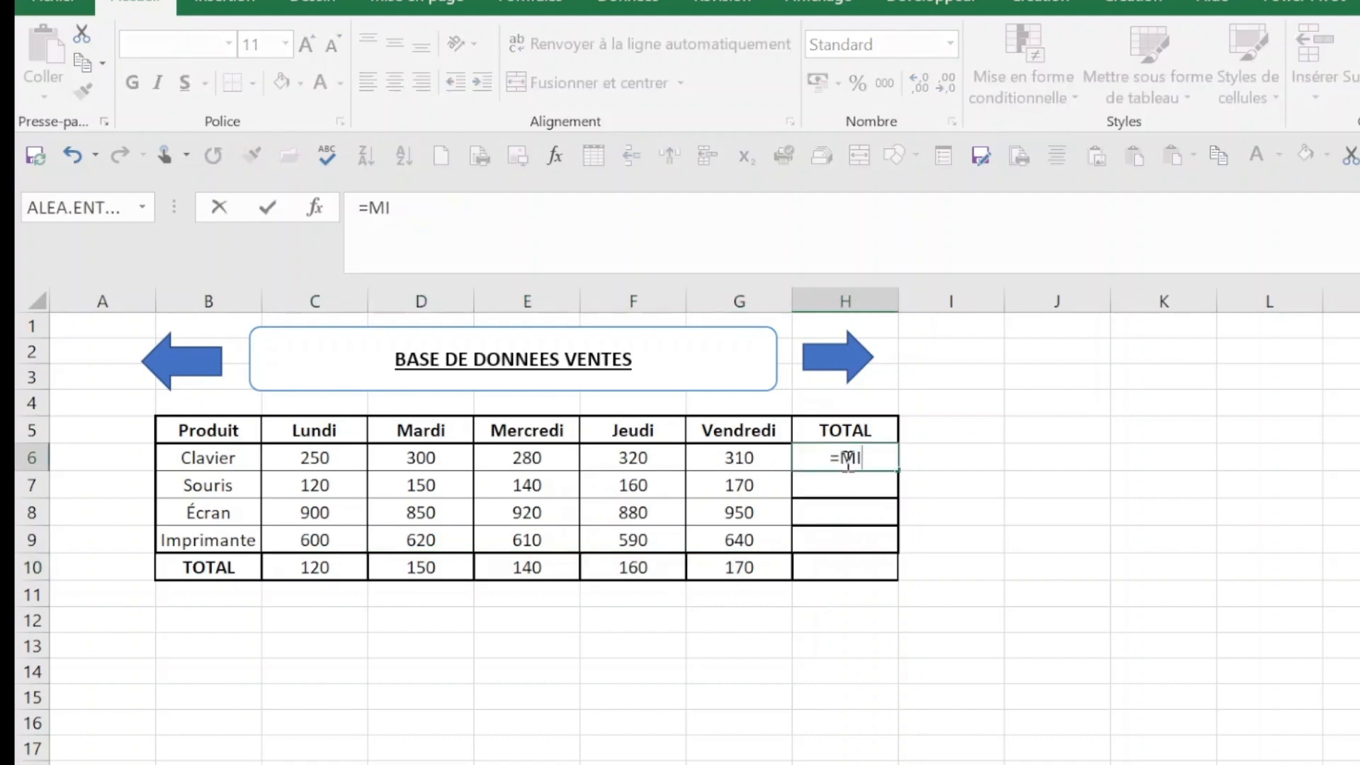
text(N()
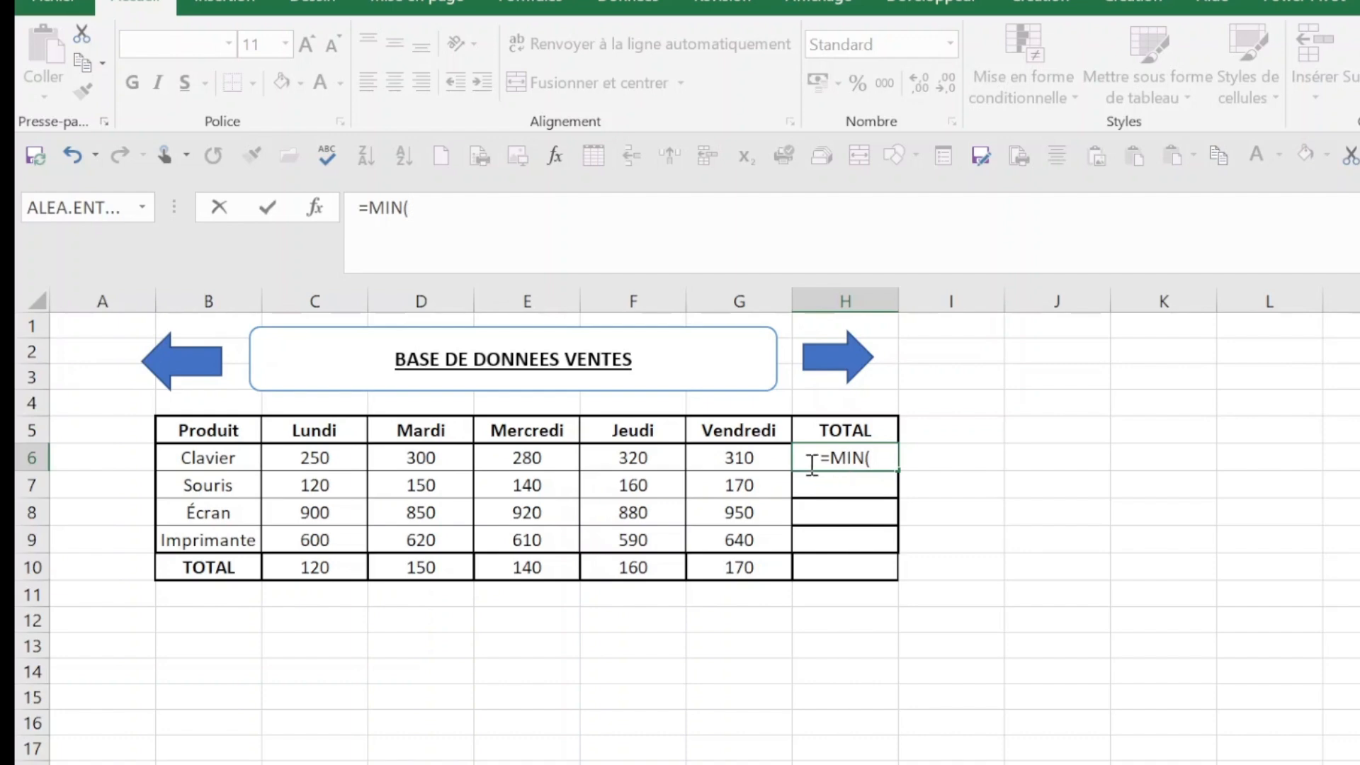
drag(303, 457, 749, 462)
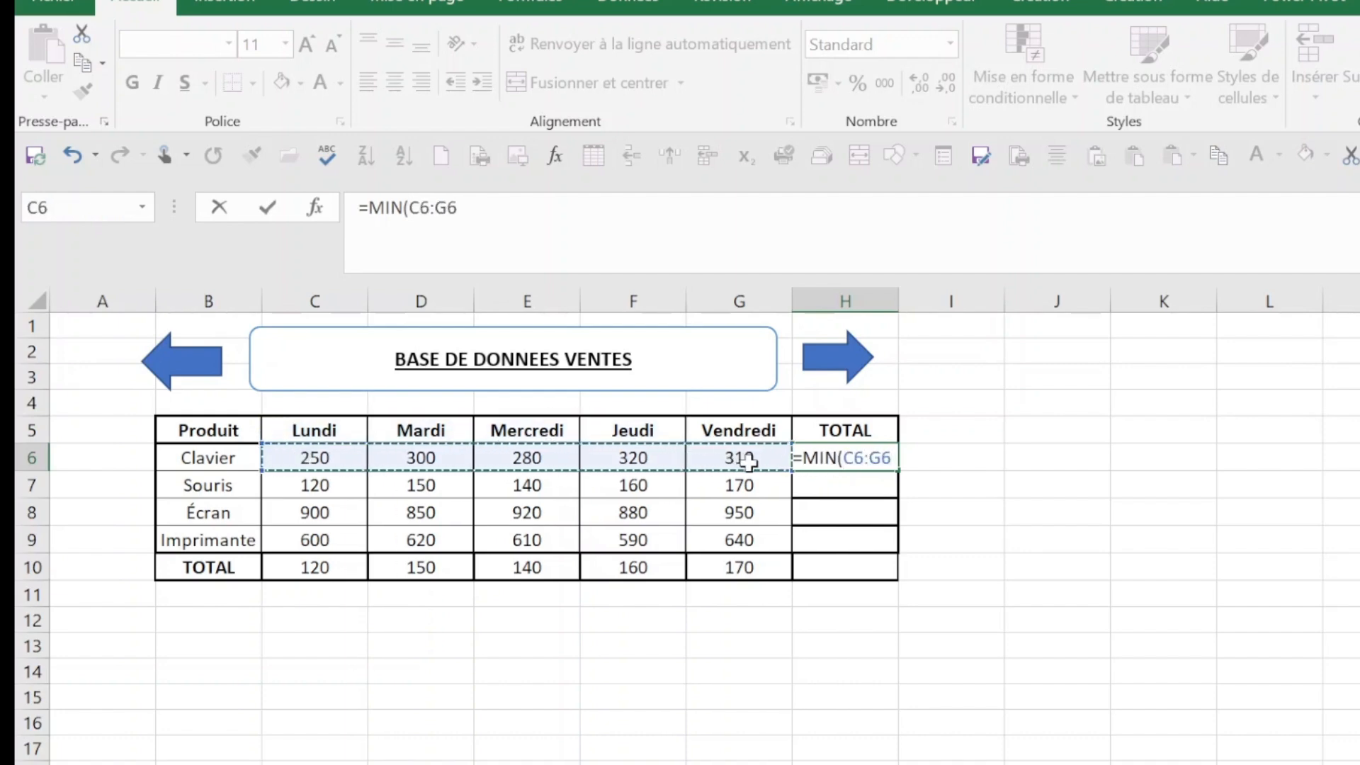
key(Return)
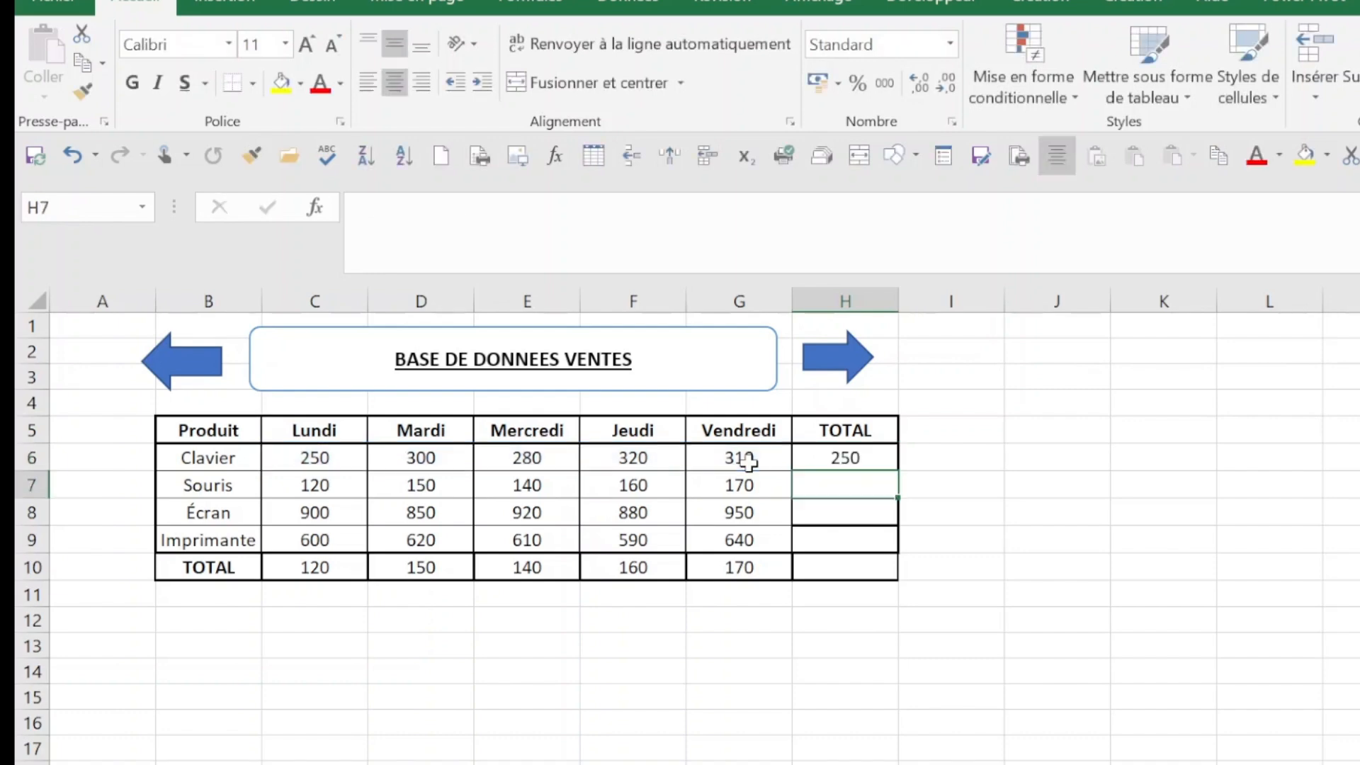
click(849, 458)
drag(897, 471, 896, 549)
click(857, 460)
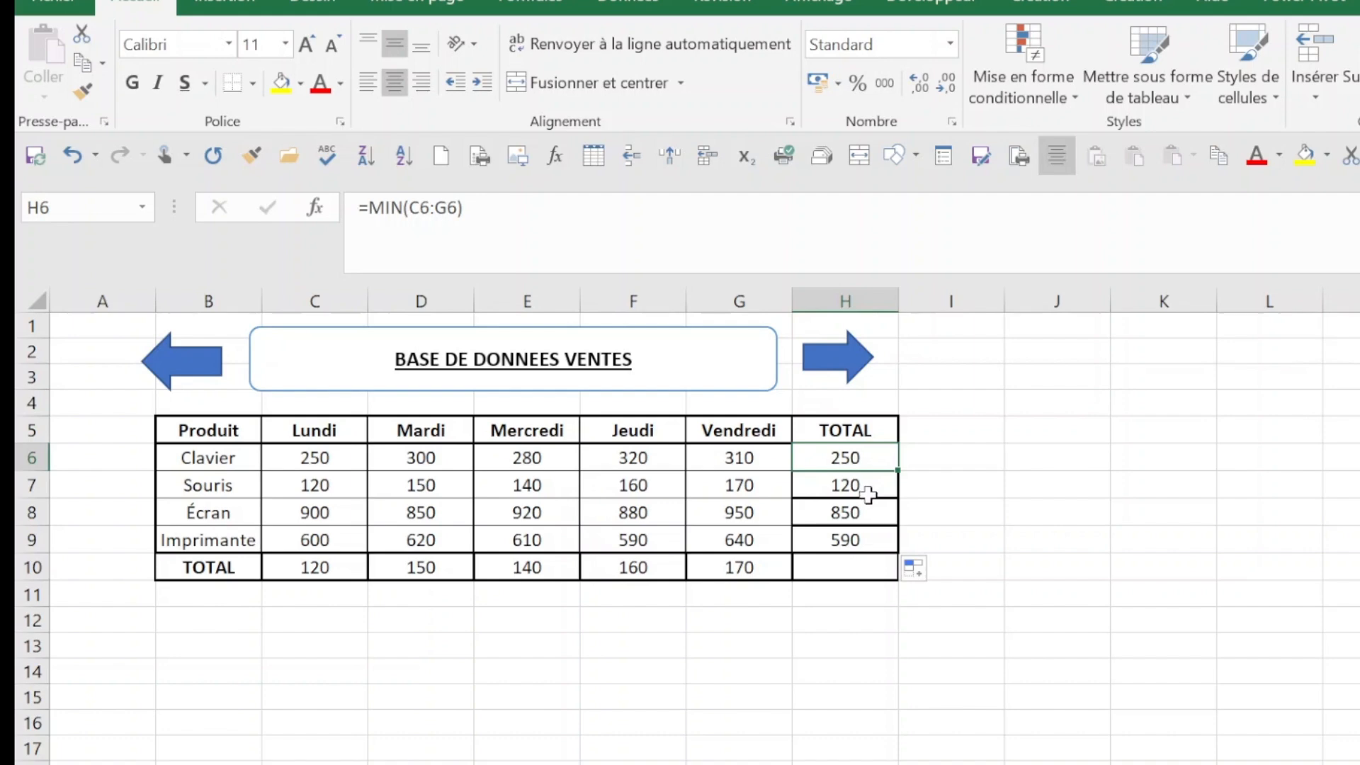
click(874, 539)
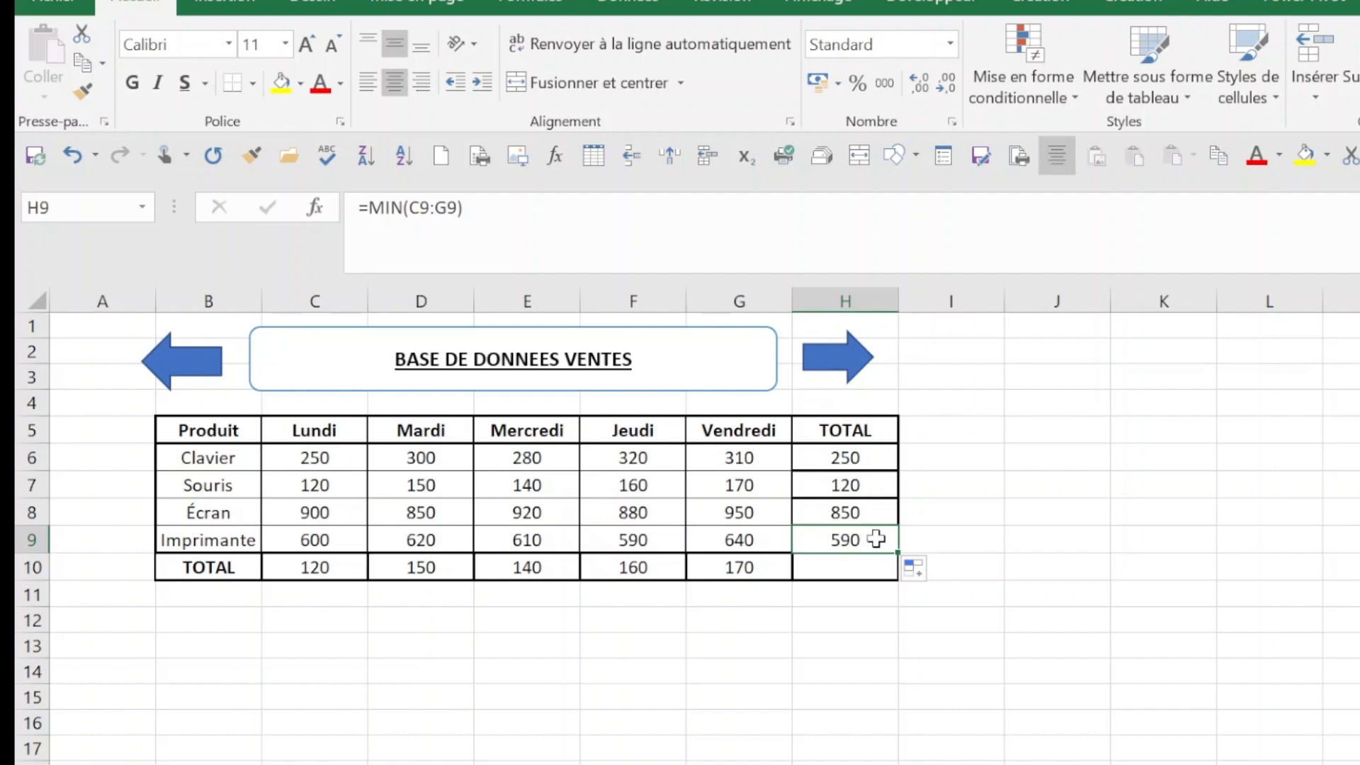
click(625, 541)
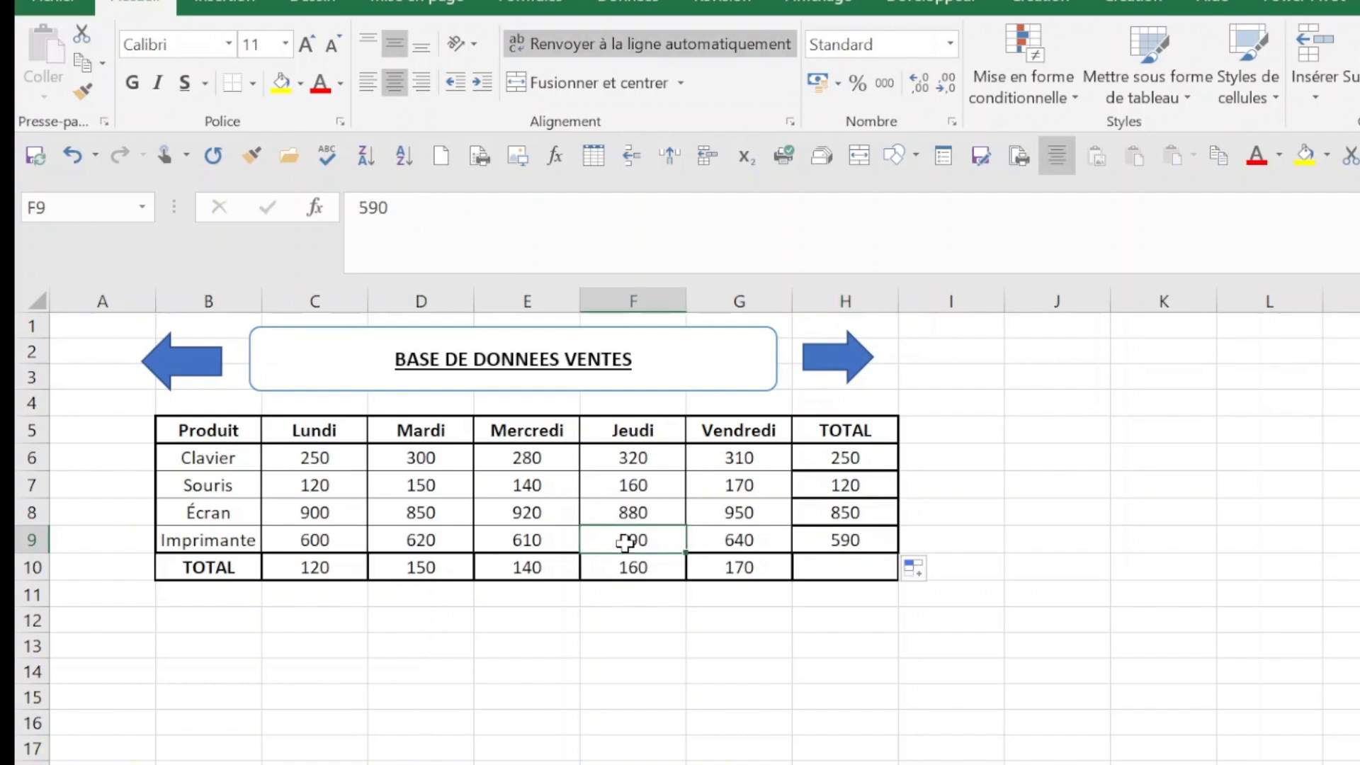
On the Notes du premier semestre sheet, enter =MIN(D5:D8) in D14 for the lowest grade.
click(830, 365)
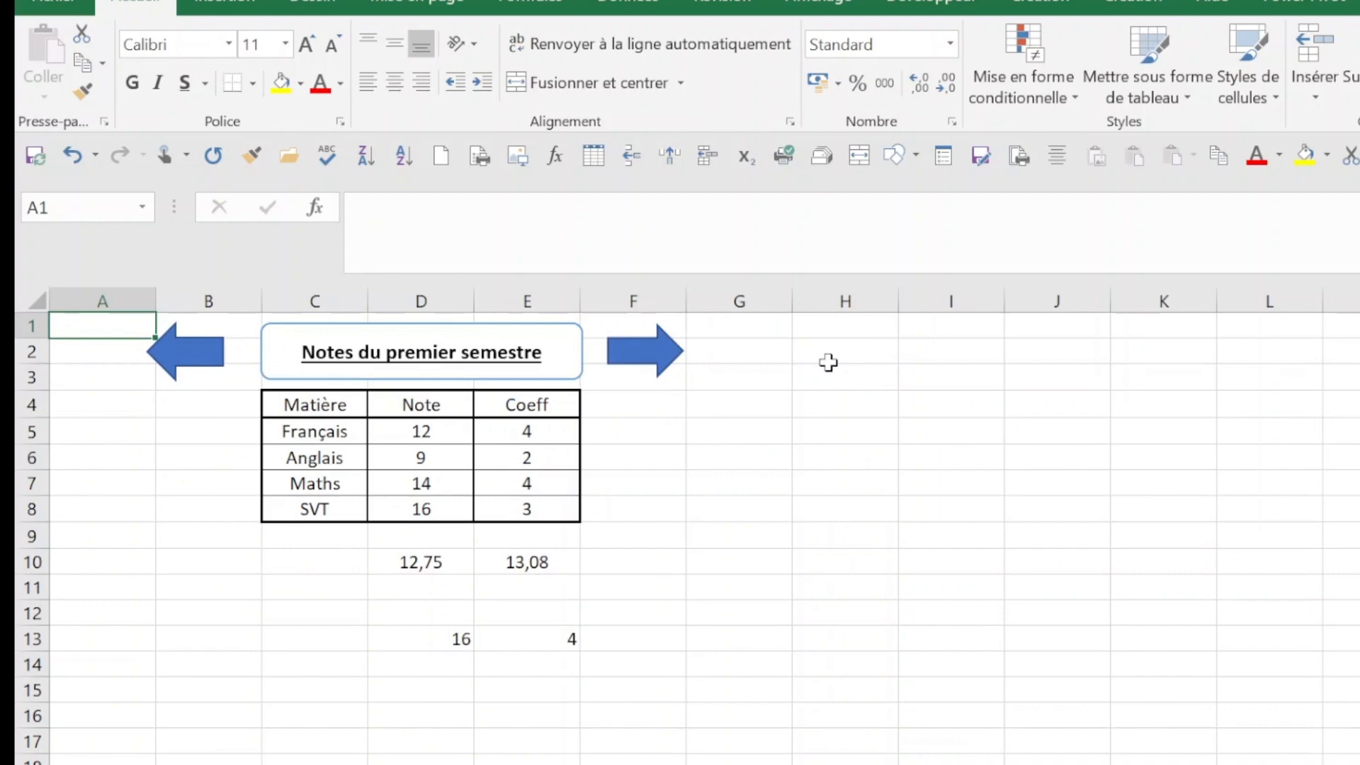
click(436, 662)
text(=Mi)
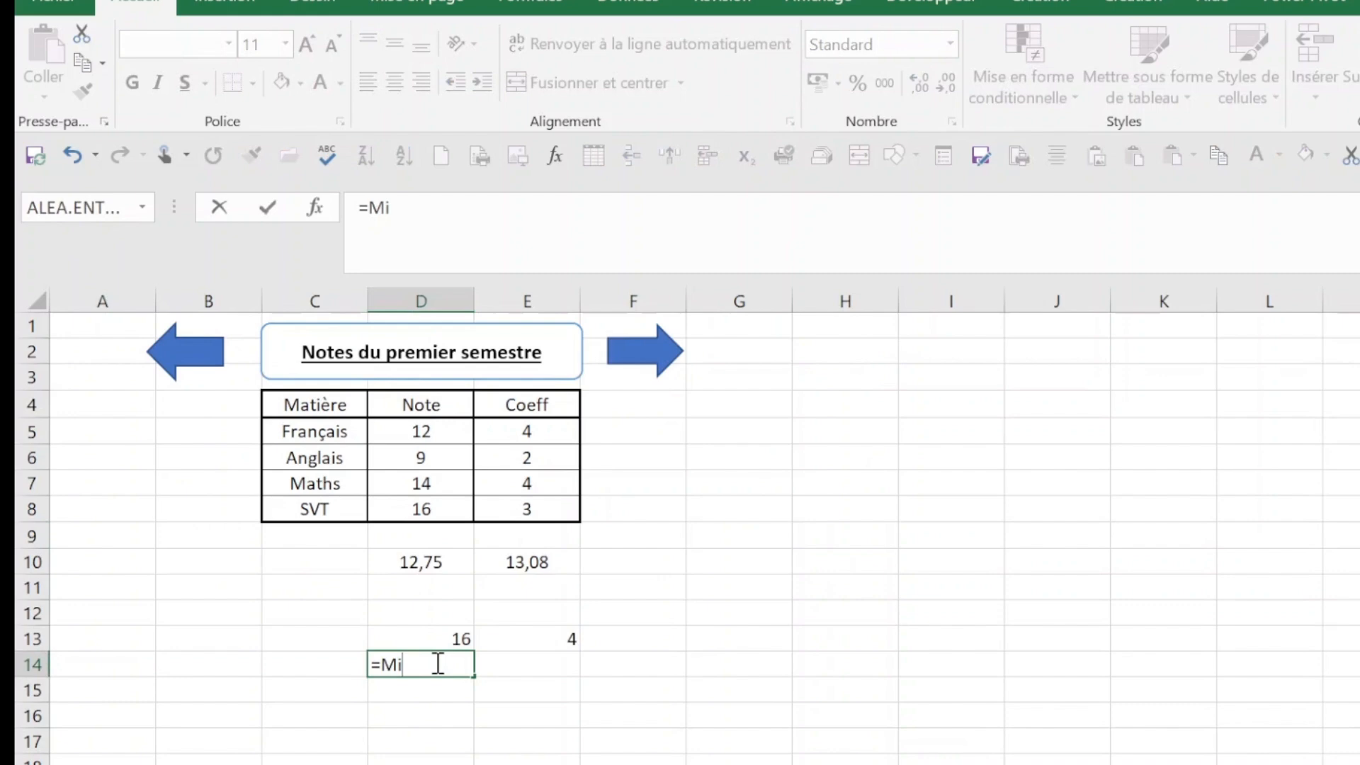
key(BackSpace)
text(IN()
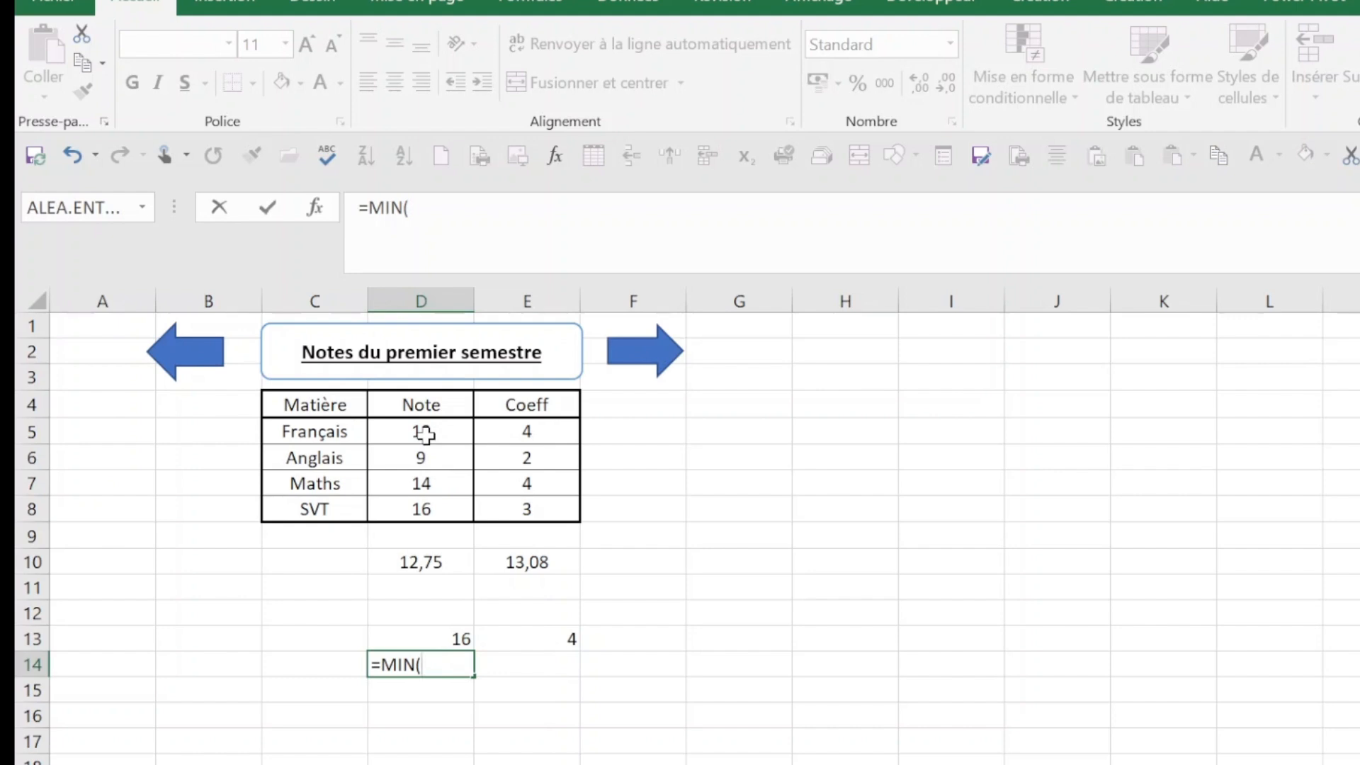
drag(425, 434, 421, 504)
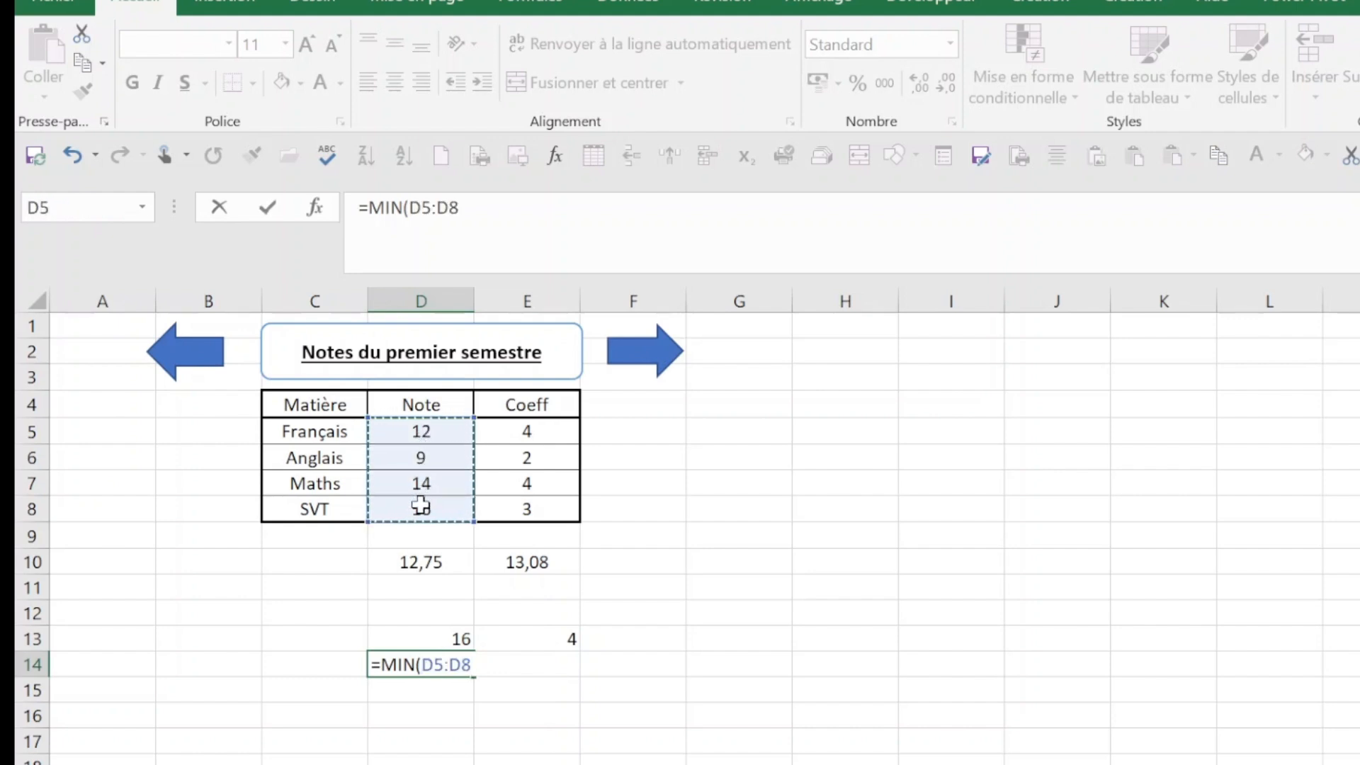
text())
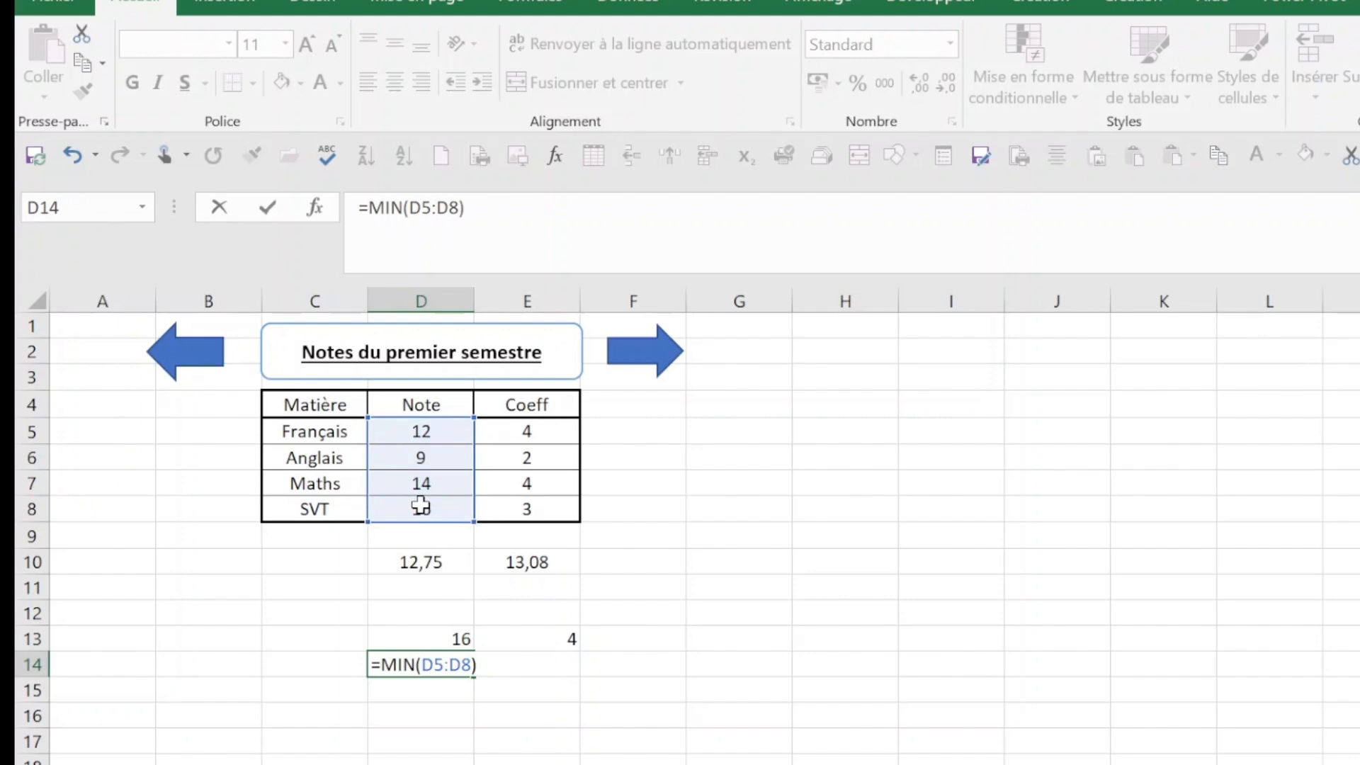
key(Return)
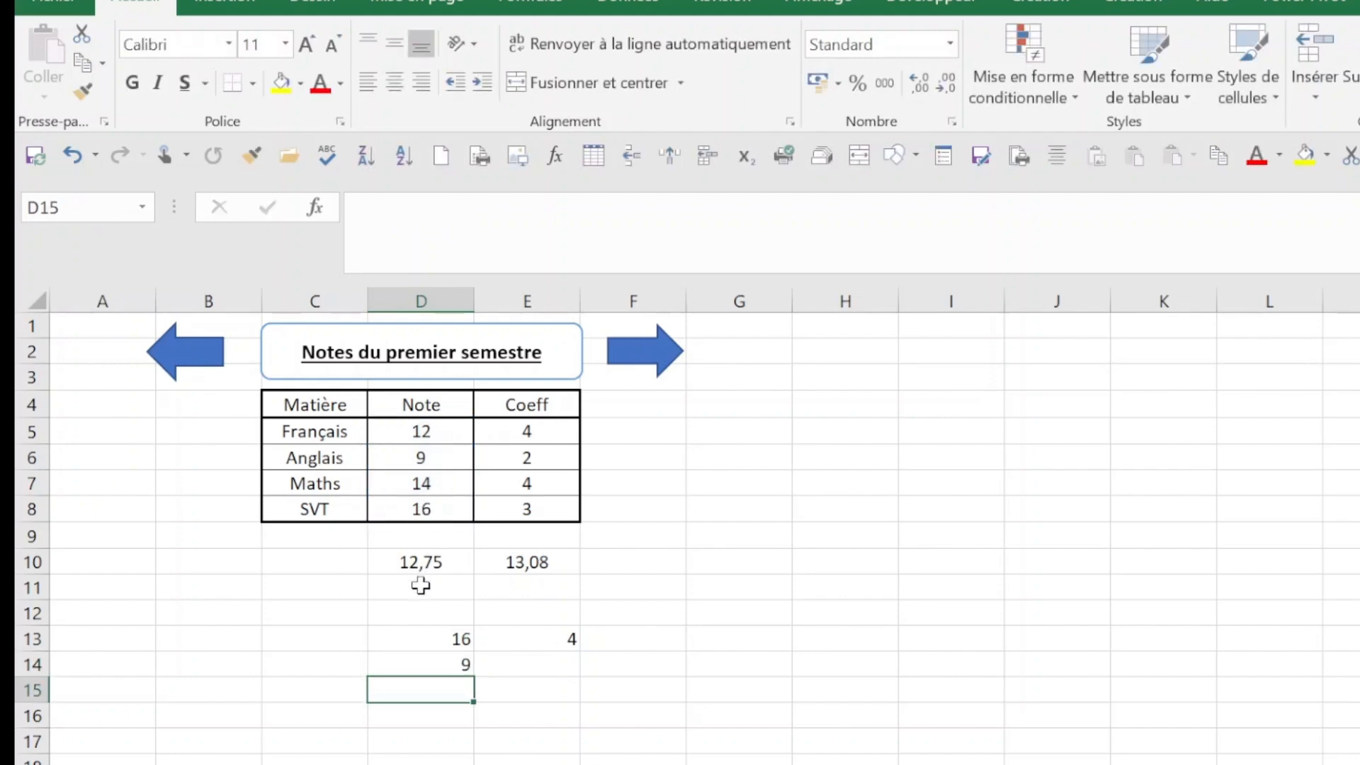
Fill the MIN formula from D14 across to E14 to get the lowest coefficient.
click(423, 666)
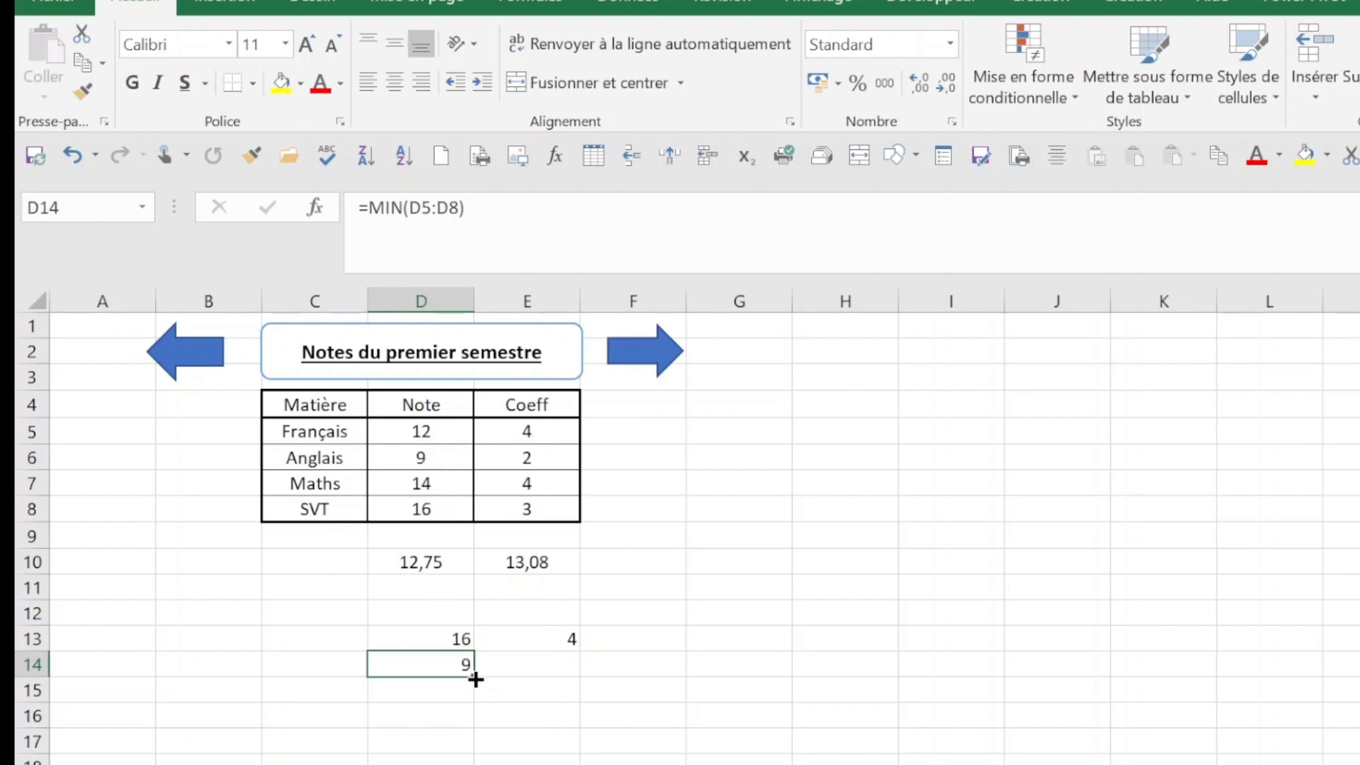
drag(475, 679, 578, 678)
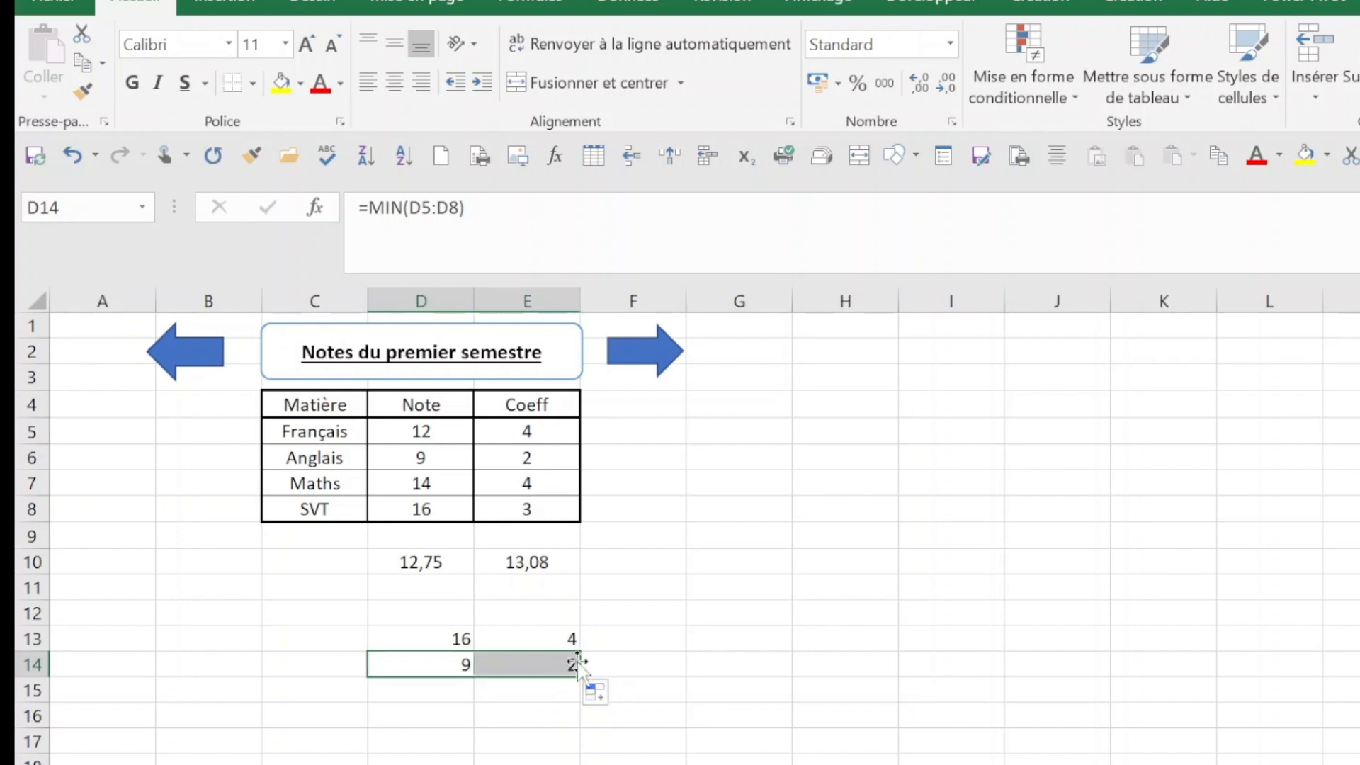
click(547, 668)
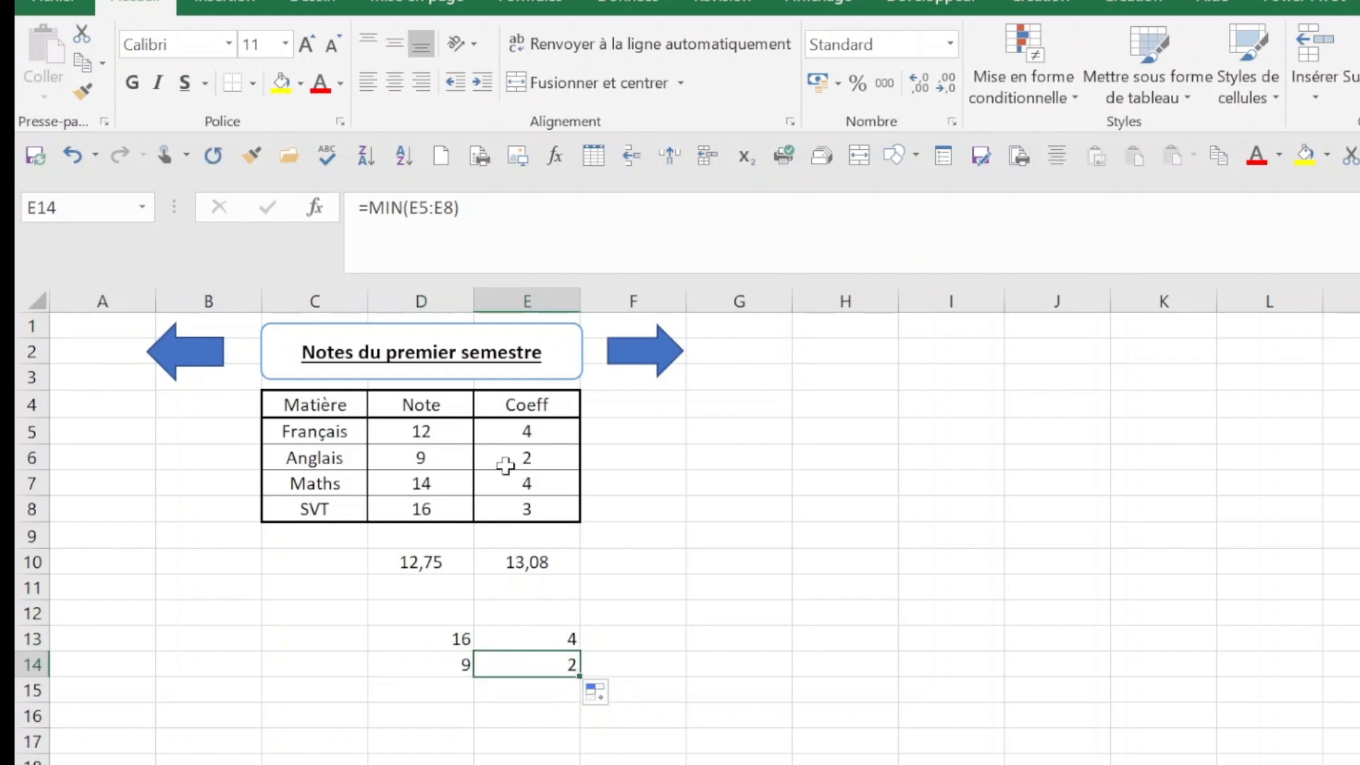